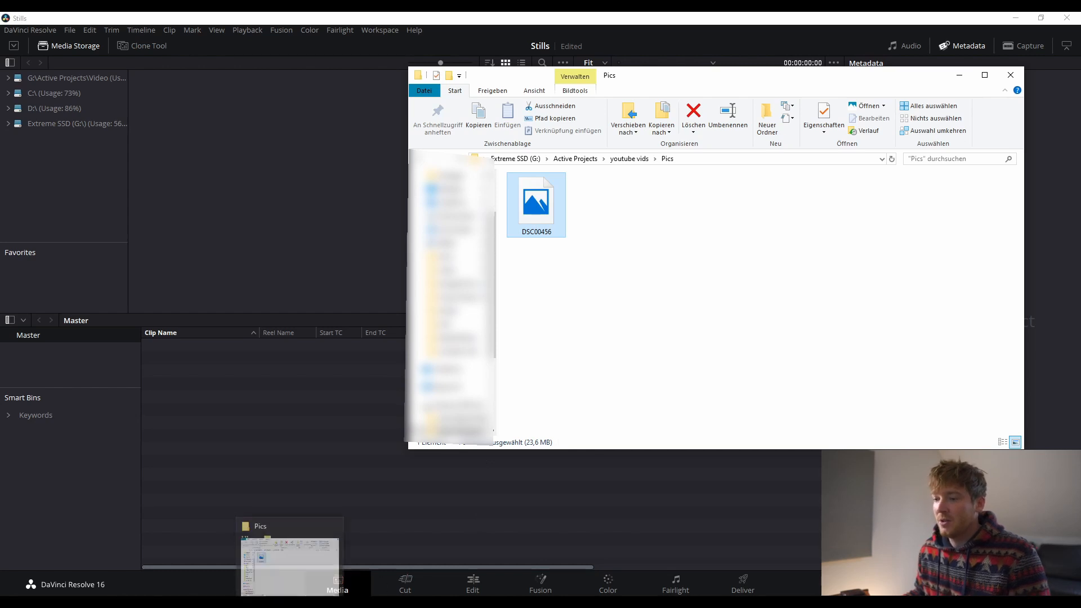
- Convert DSC00456.ARW into DSC00456.dng in the Pics folder with Adobe DNG Converter
mouse_move(456, 603)
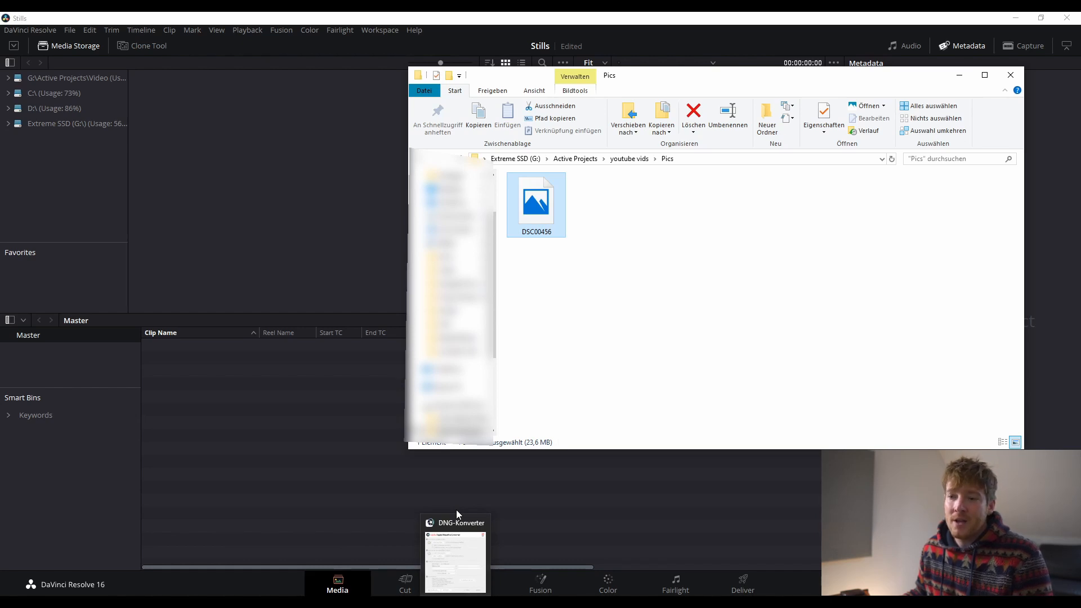
click(455, 602)
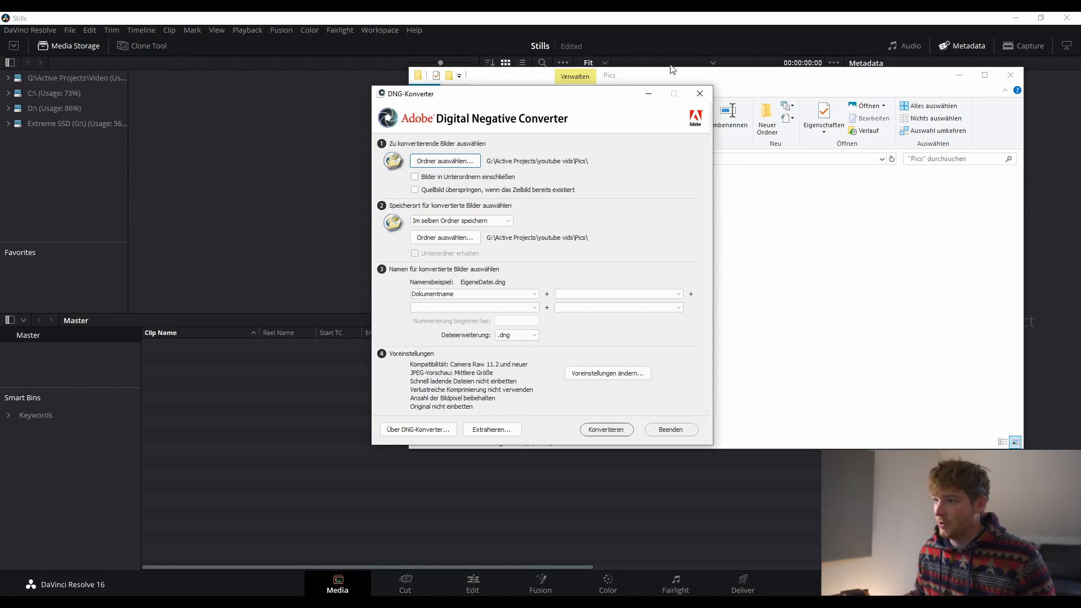
click(598, 428)
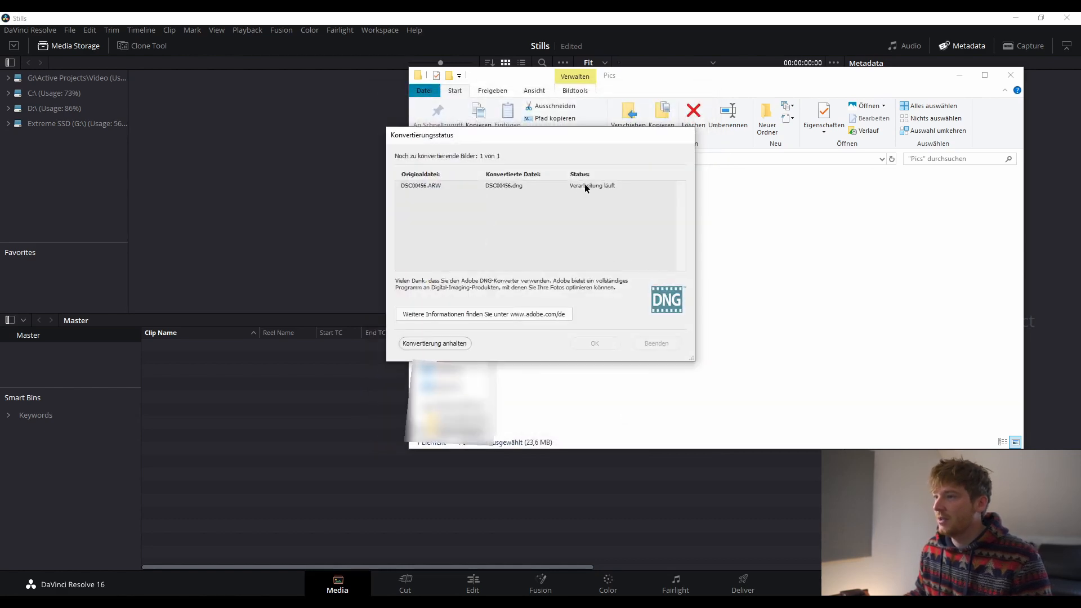
click(596, 343)
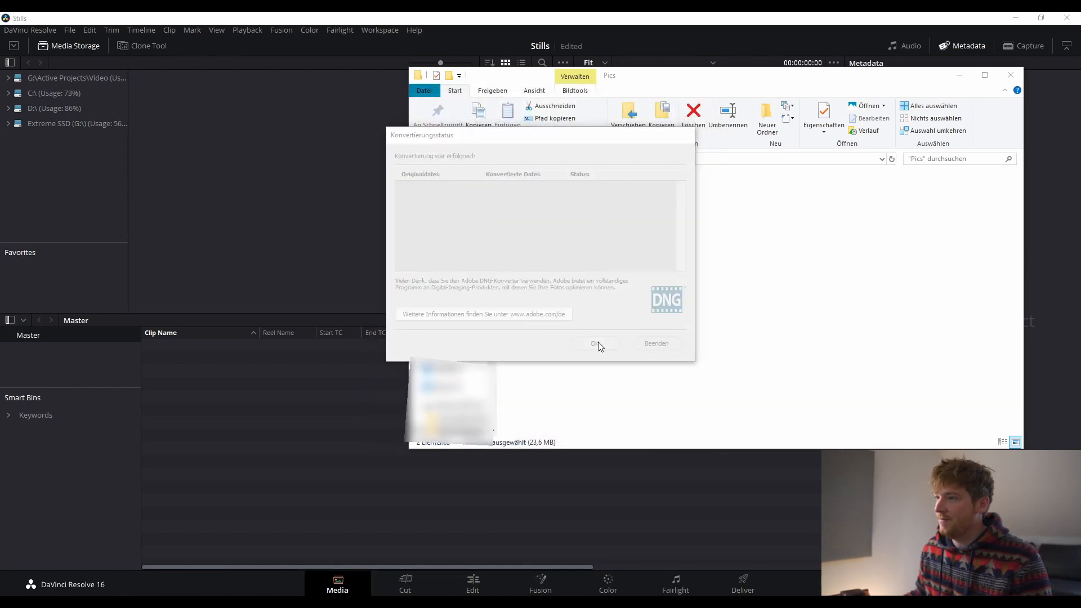
click(819, 285)
click(555, 214)
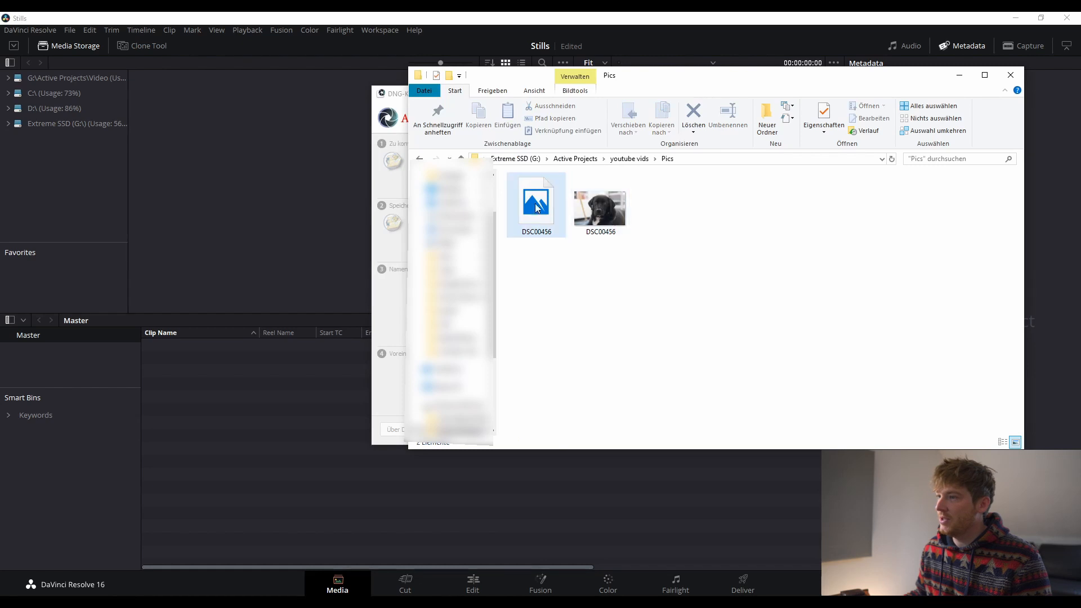
- Import DSC00456.dng via Media Storage into the Master bin and select it on the Edit page
click(608, 224)
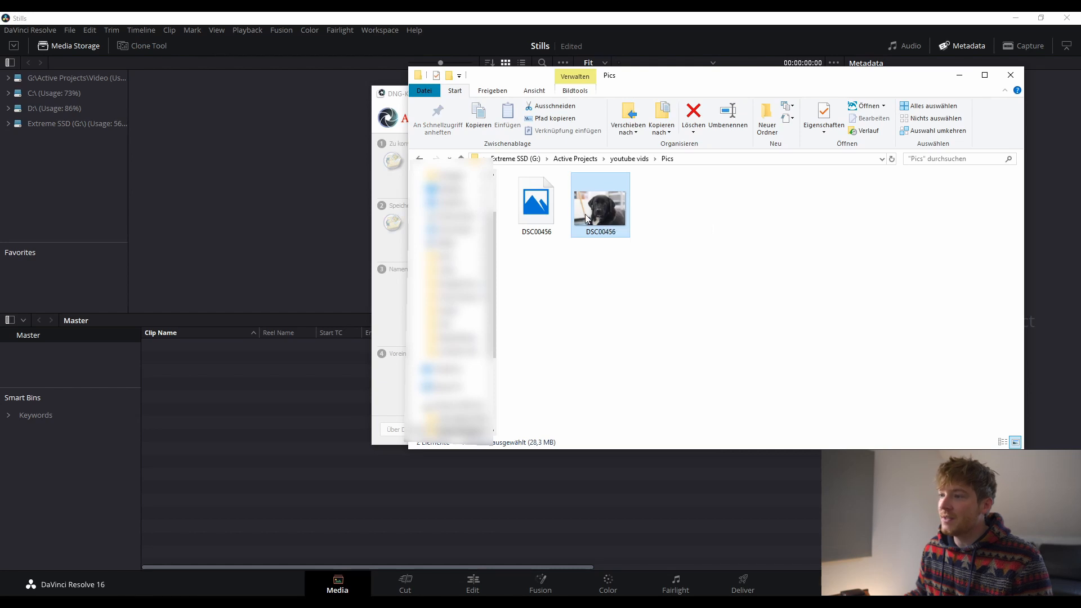
drag(586, 214, 181, 153)
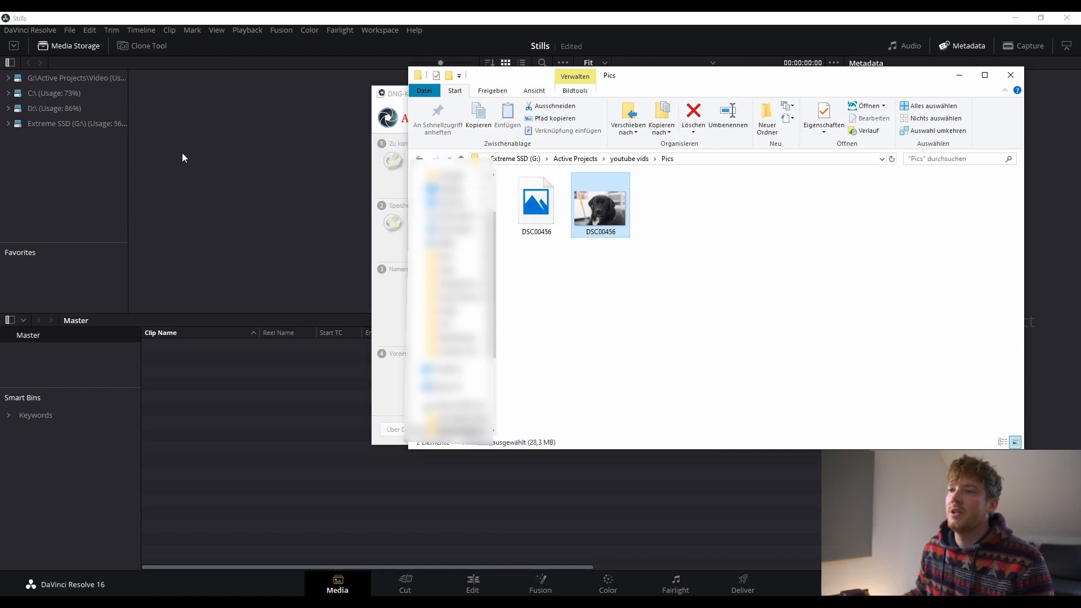
click(327, 18)
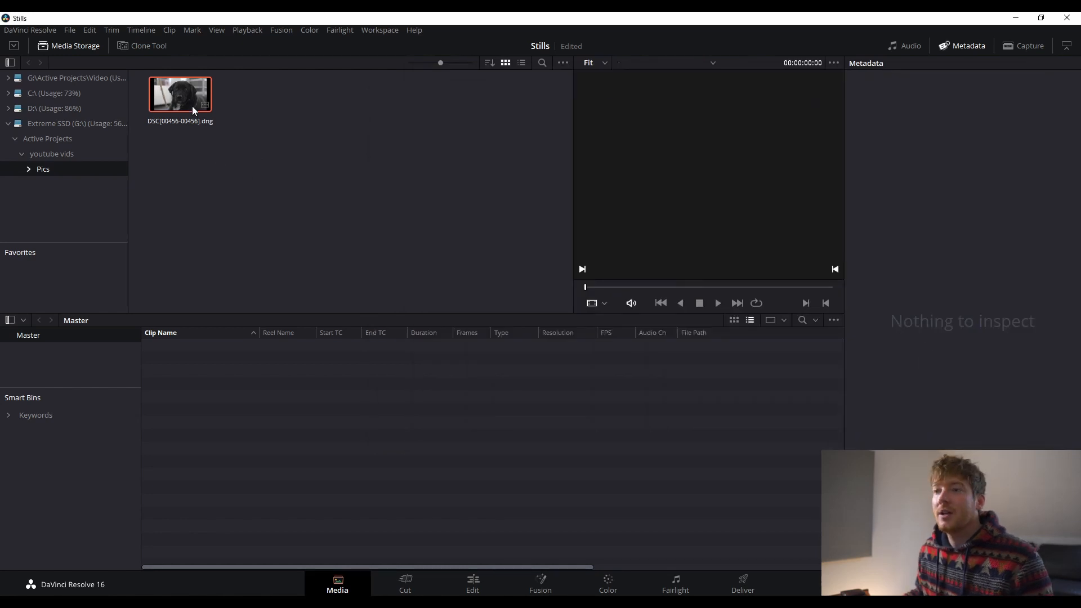
click(190, 105)
drag(188, 100, 270, 406)
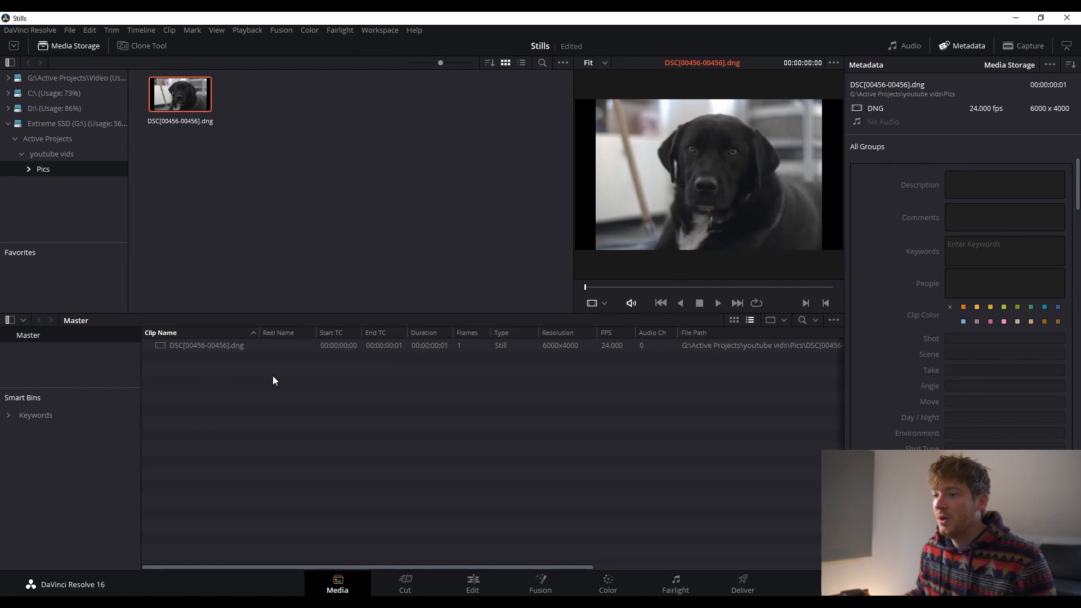
click(473, 584)
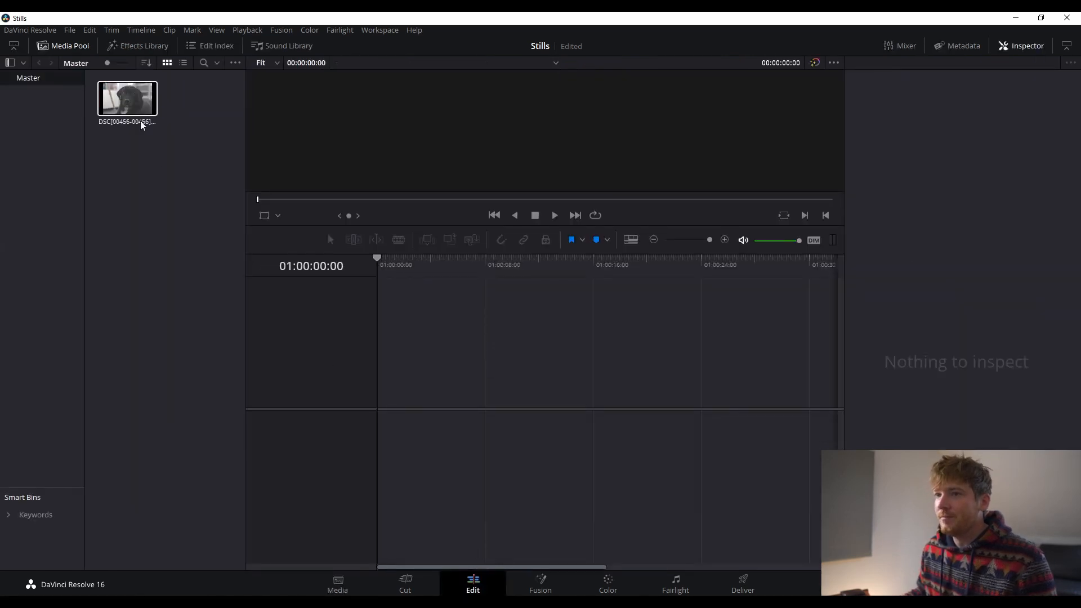
click(132, 113)
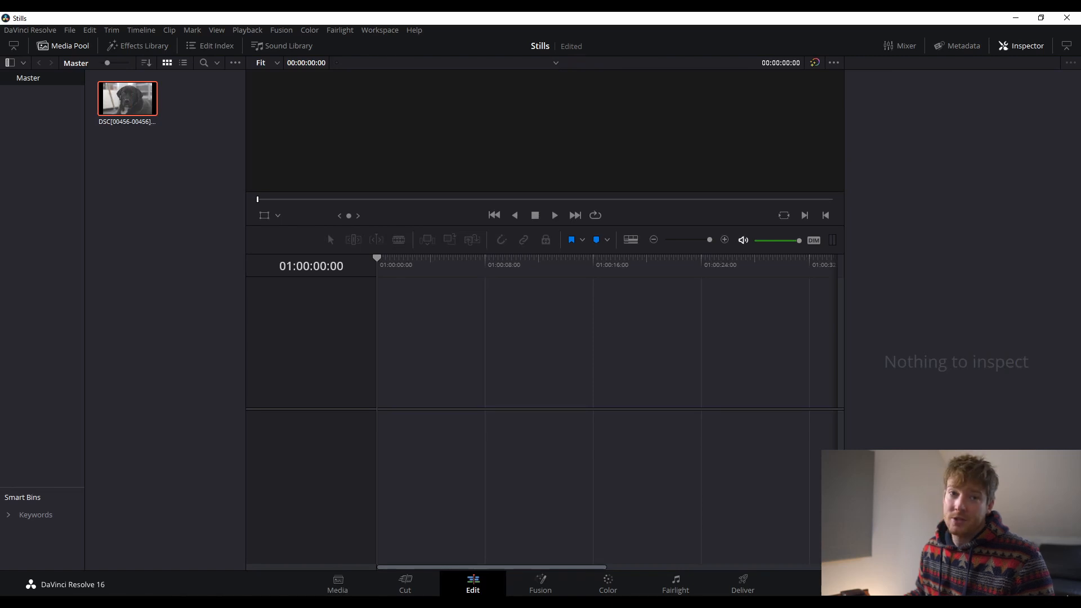
- In Project Settings Color Management, keep DaVinci YRGB Color Managed as the color science
click(1066, 585)
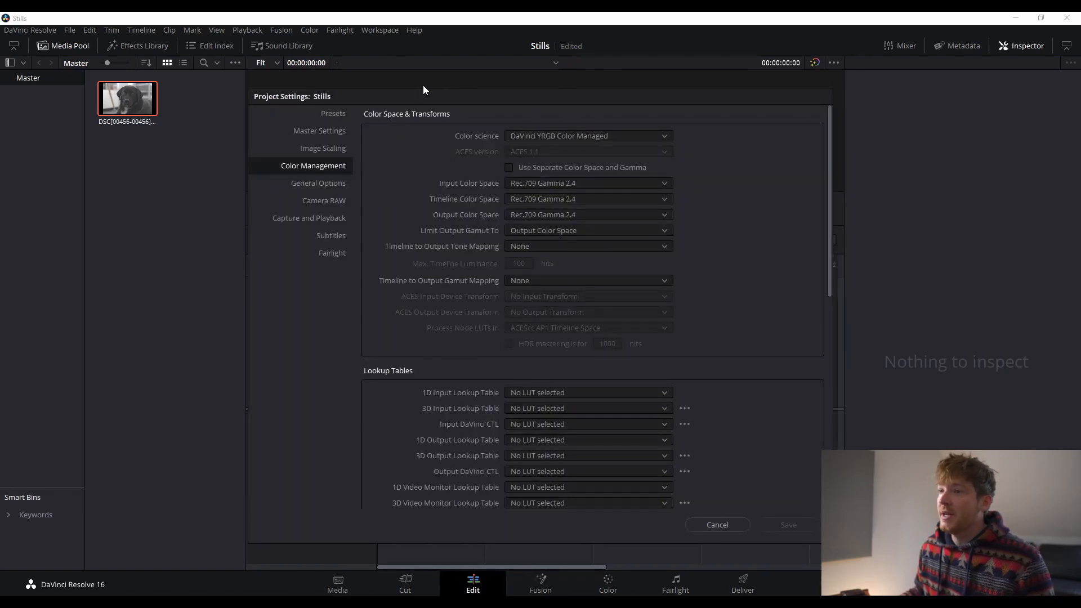
drag(373, 100, 269, 73)
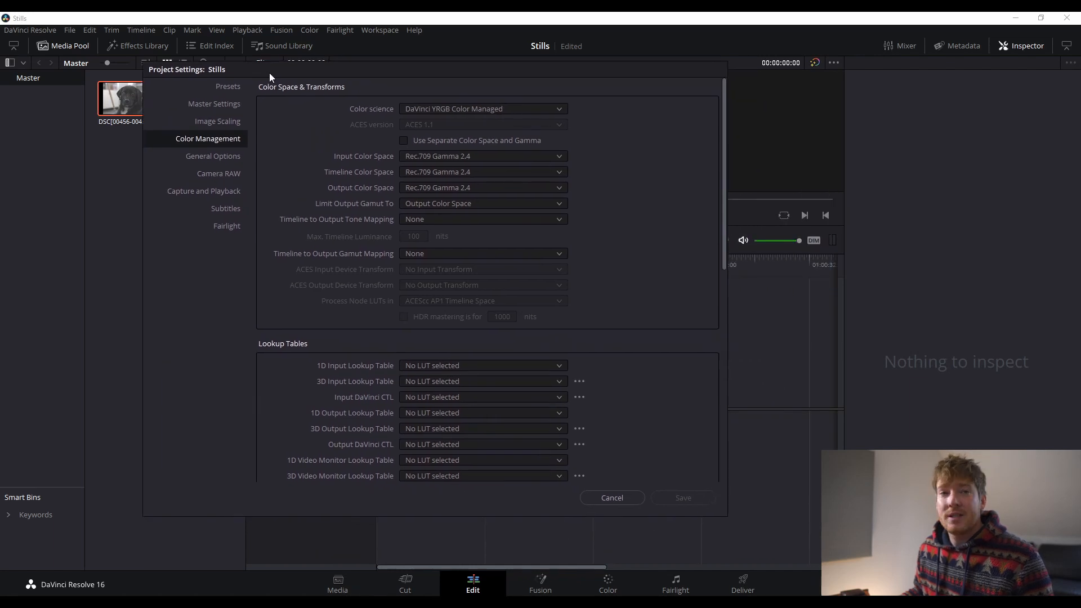
click(432, 157)
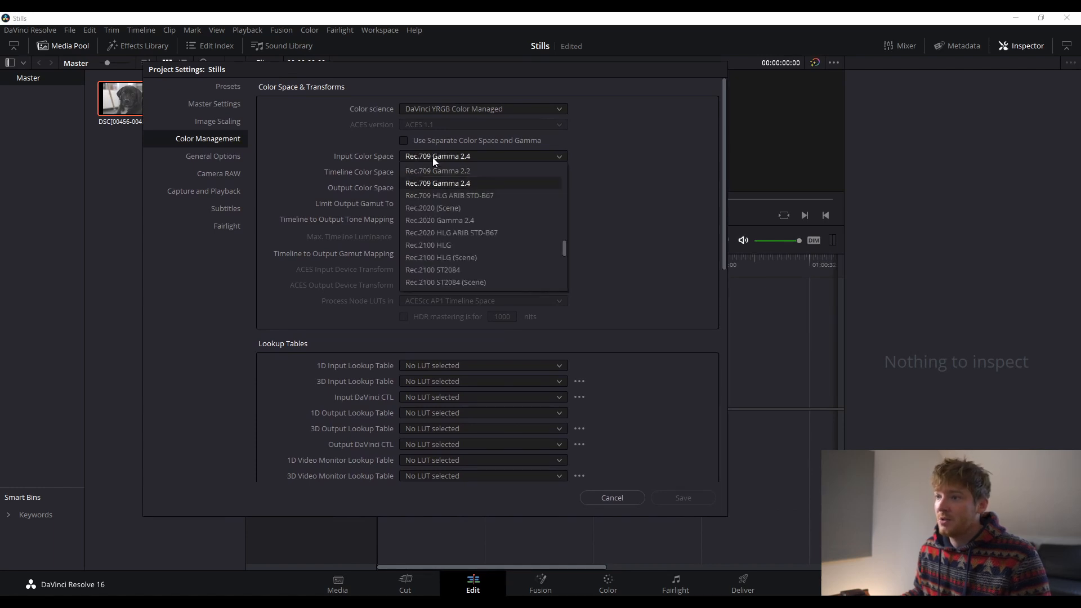
click(456, 100)
click(456, 109)
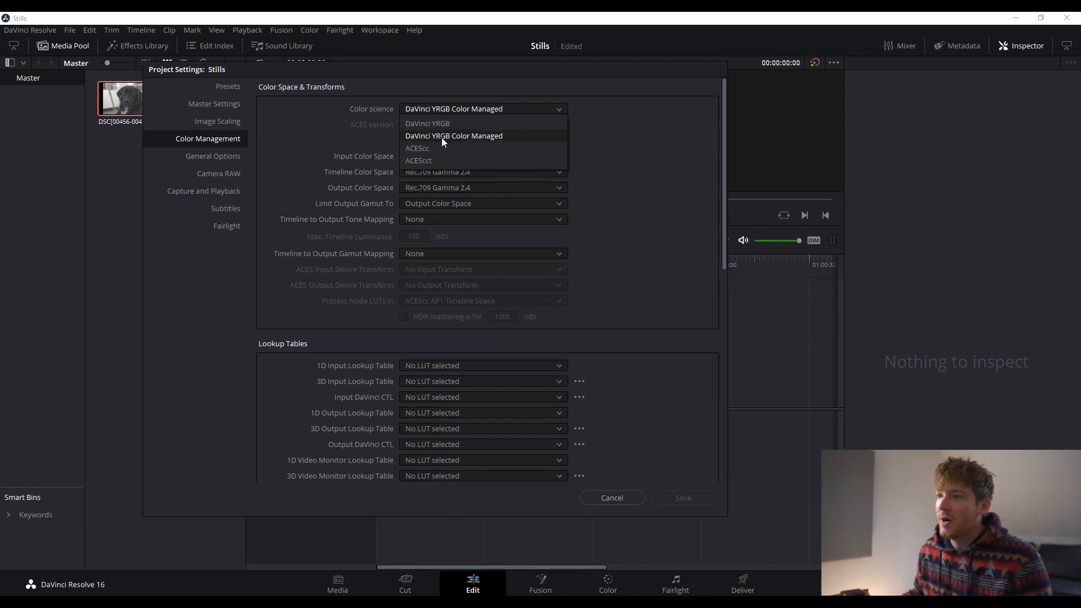
click(459, 137)
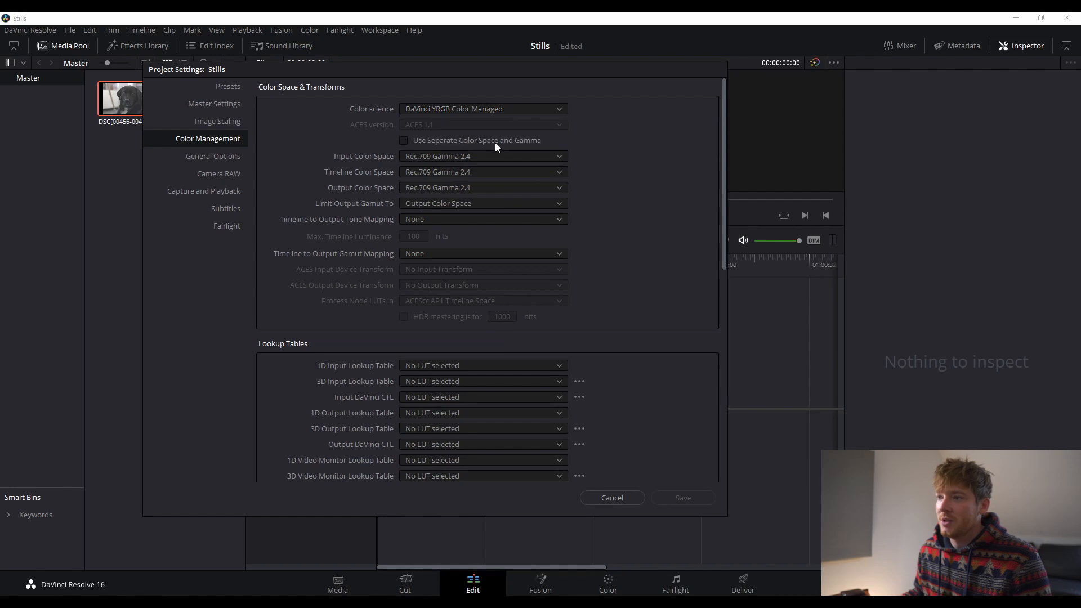
- Set input, timeline and output color spaces to sRGB and save the settings
click(455, 155)
scroll(454, 232, down, 10)
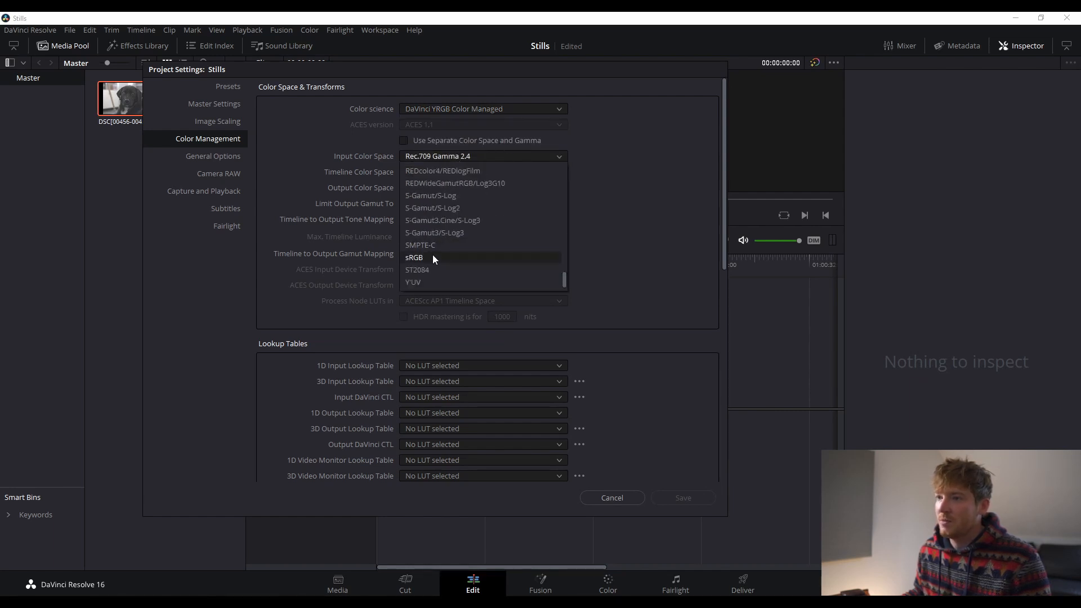
click(434, 259)
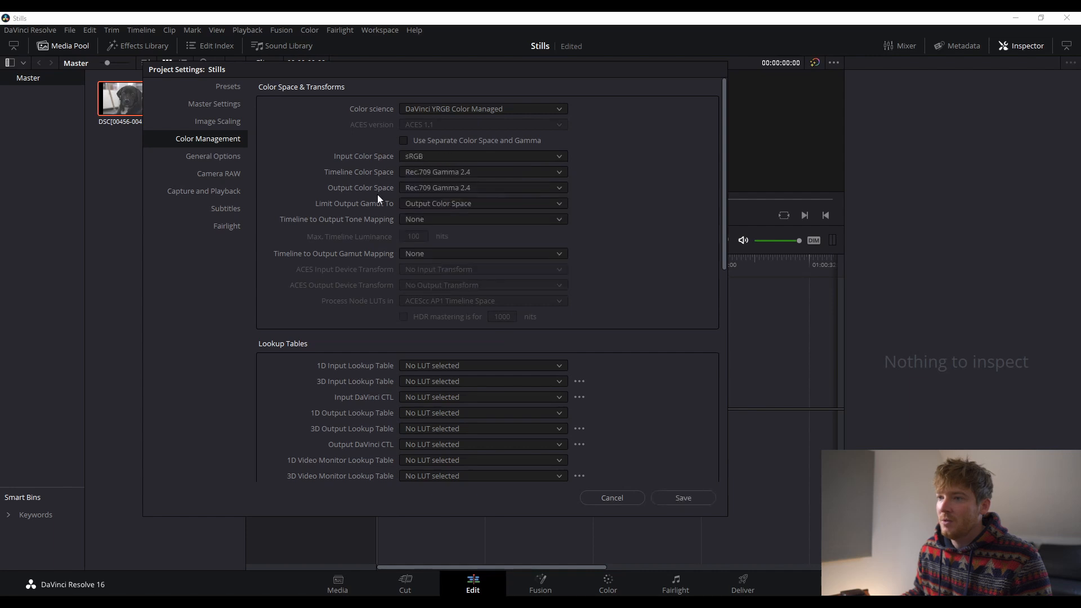
click(430, 171)
scroll(427, 275, down, 10)
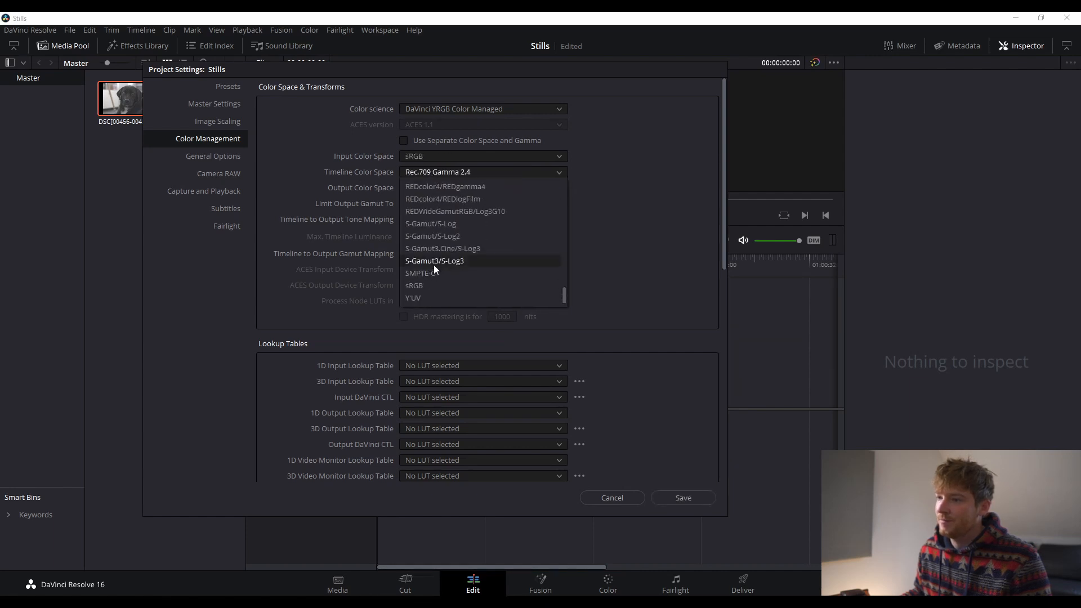
click(427, 286)
click(425, 187)
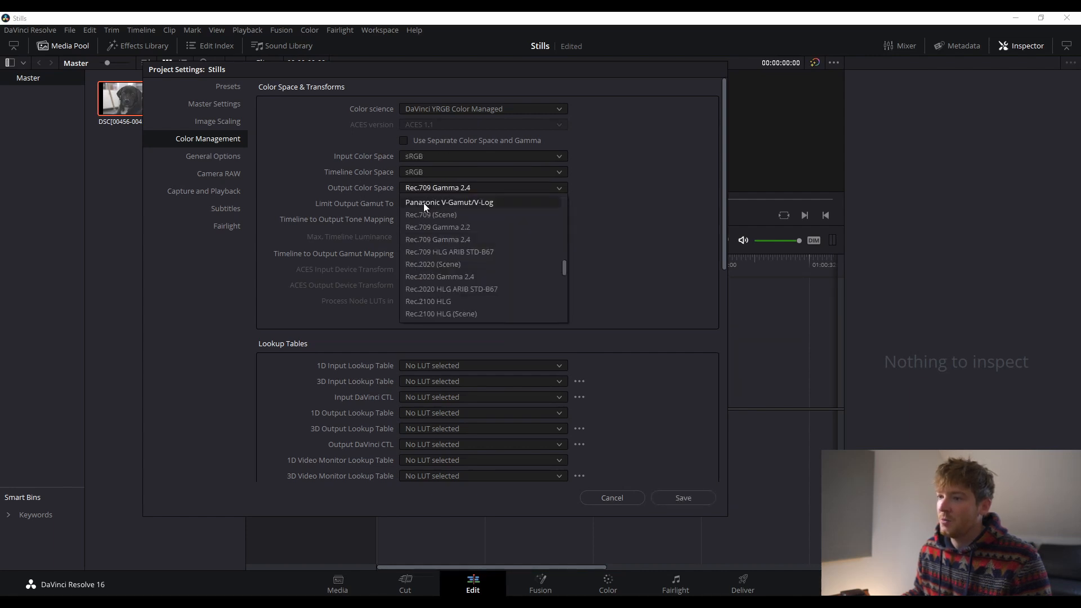
scroll(431, 302, down, 8)
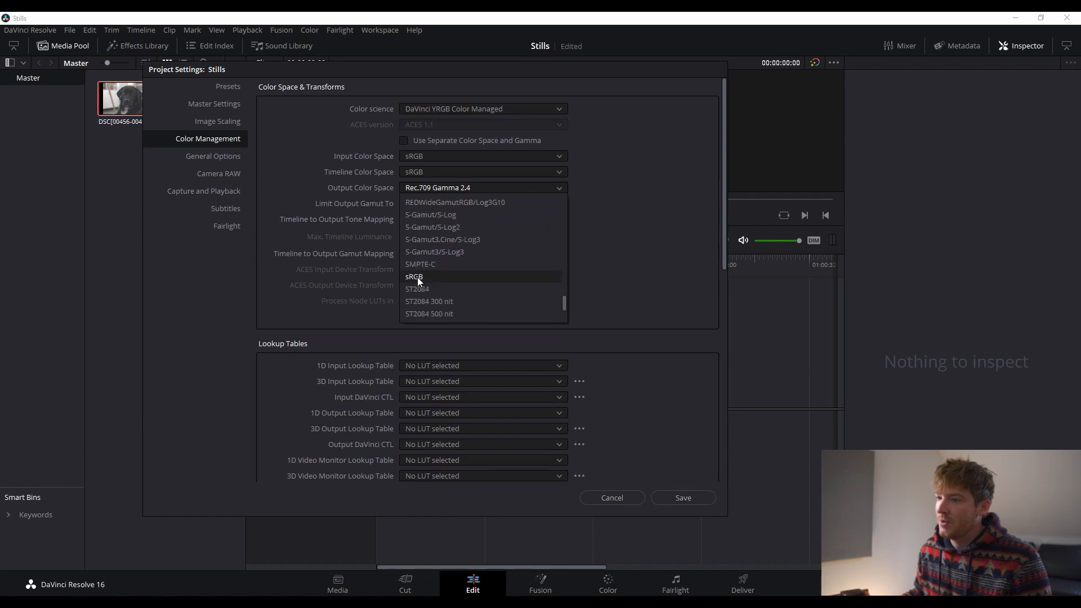
click(417, 278)
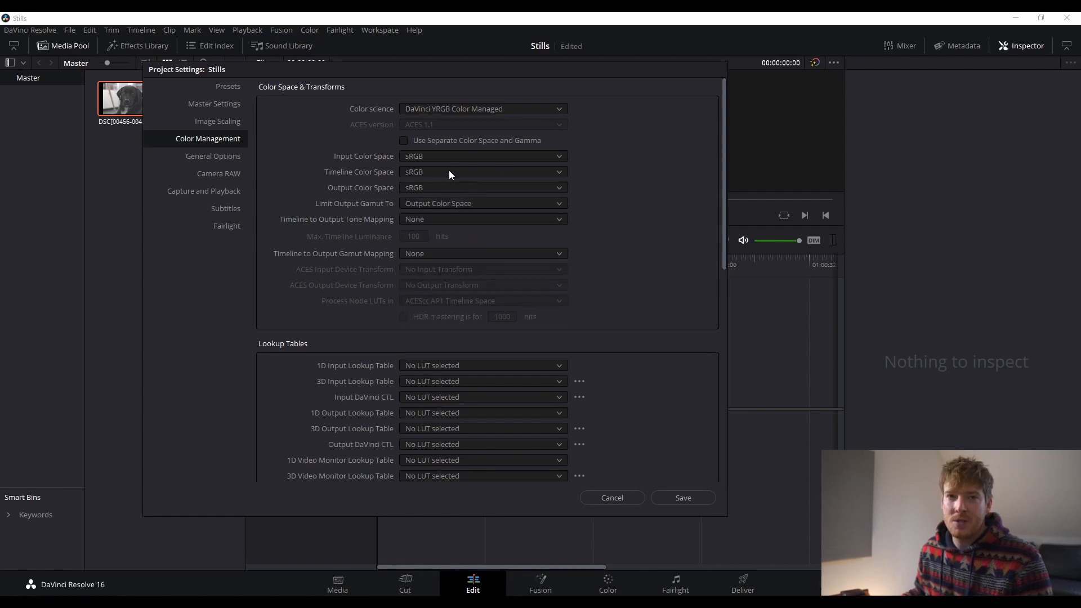
click(679, 495)
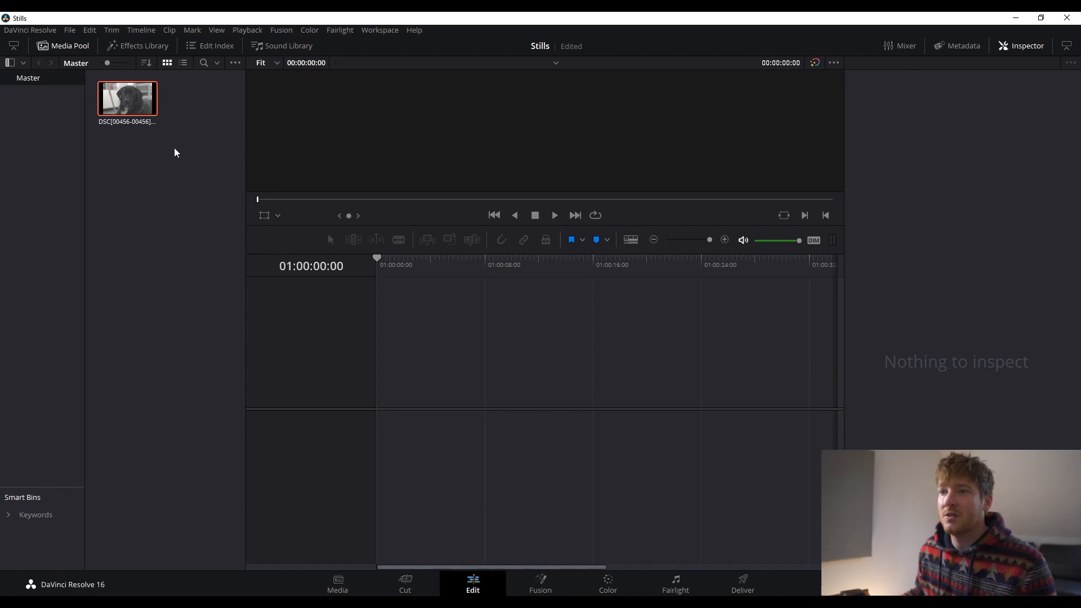
- Place the dog still on a new timeline's video track and shorten its duration
drag(109, 95, 417, 384)
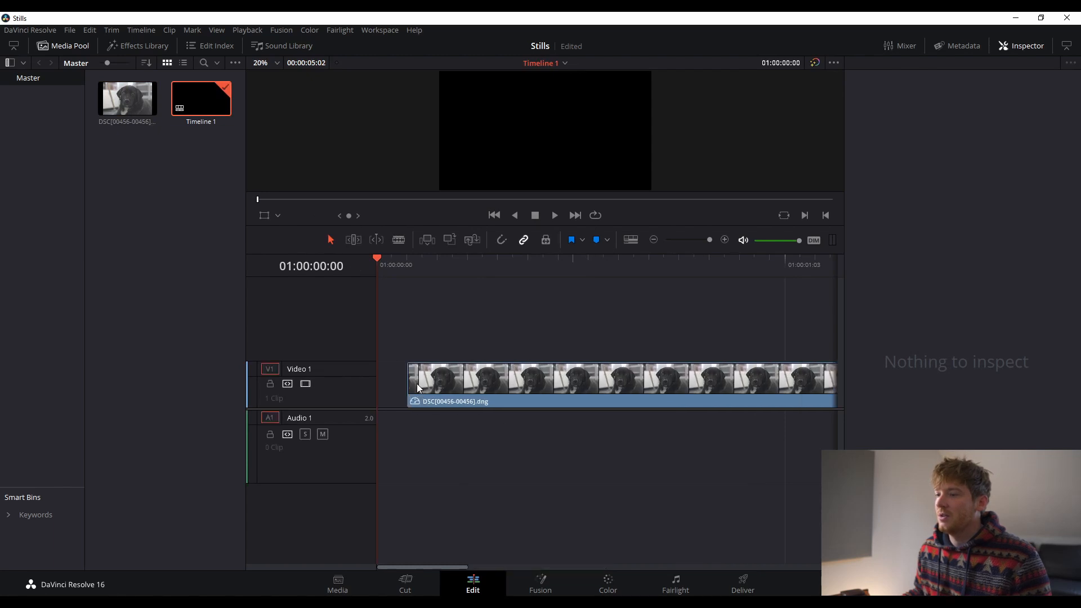
click(499, 266)
scroll(480, 411, down, 4)
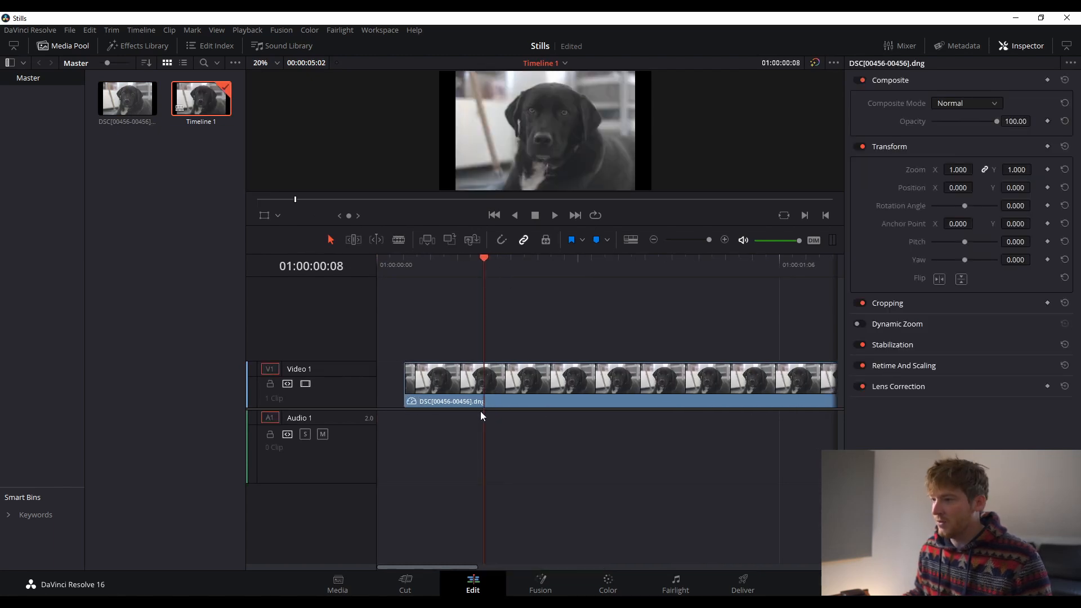
scroll(473, 413, down, 6)
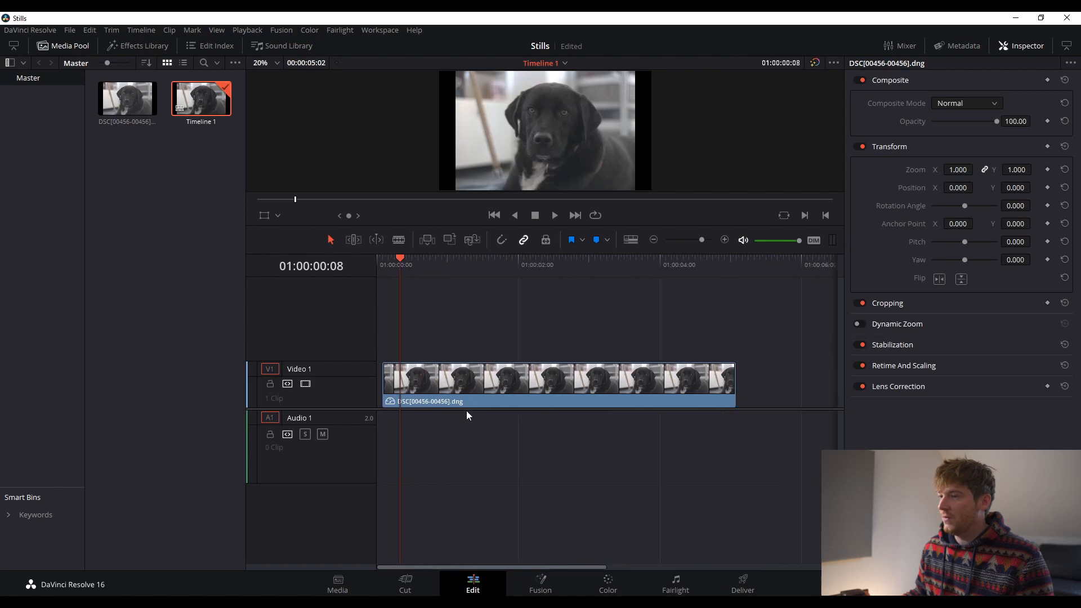
scroll(457, 413, down, 1)
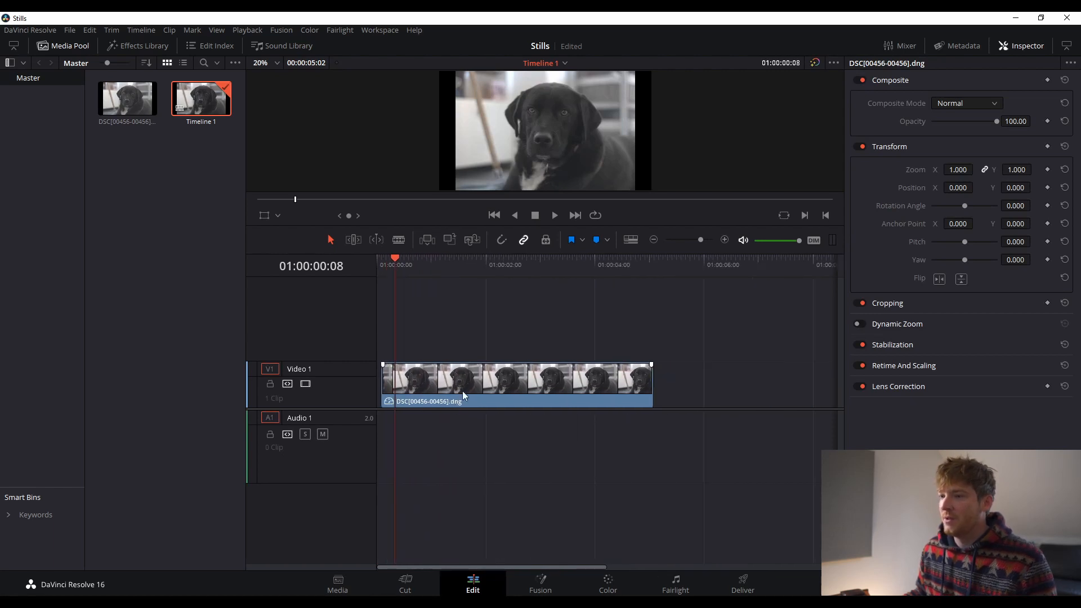
drag(651, 395, 387, 395)
drag(391, 274, 384, 288)
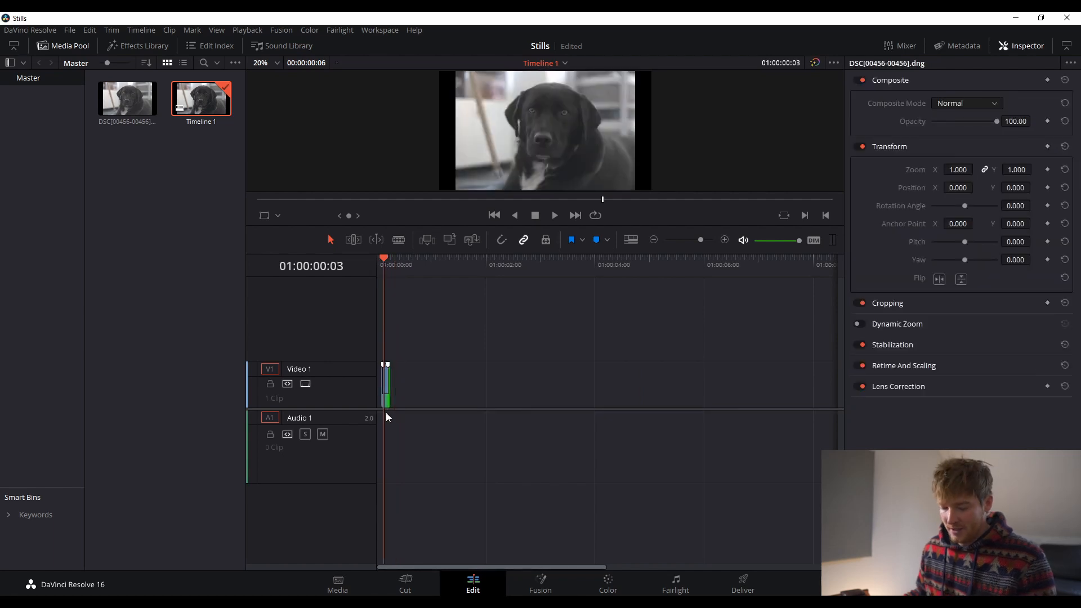
- Trim the clip even shorter, select it at 01:00:00:02, and switch to the Color page
scroll(378, 405, up, 8)
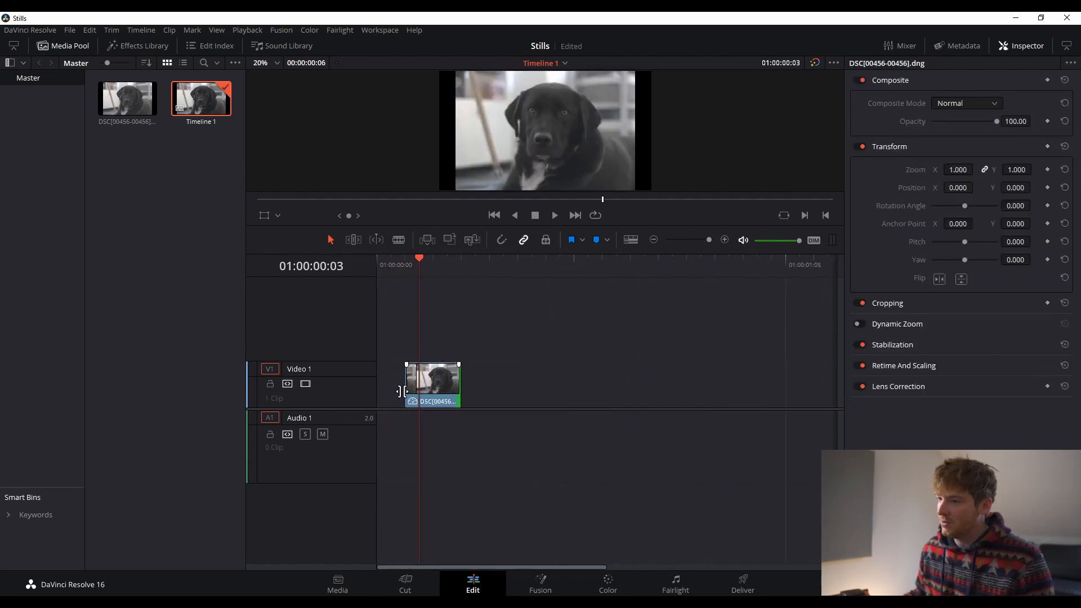
scroll(400, 390, up, 1)
drag(473, 389, 404, 393)
click(417, 265)
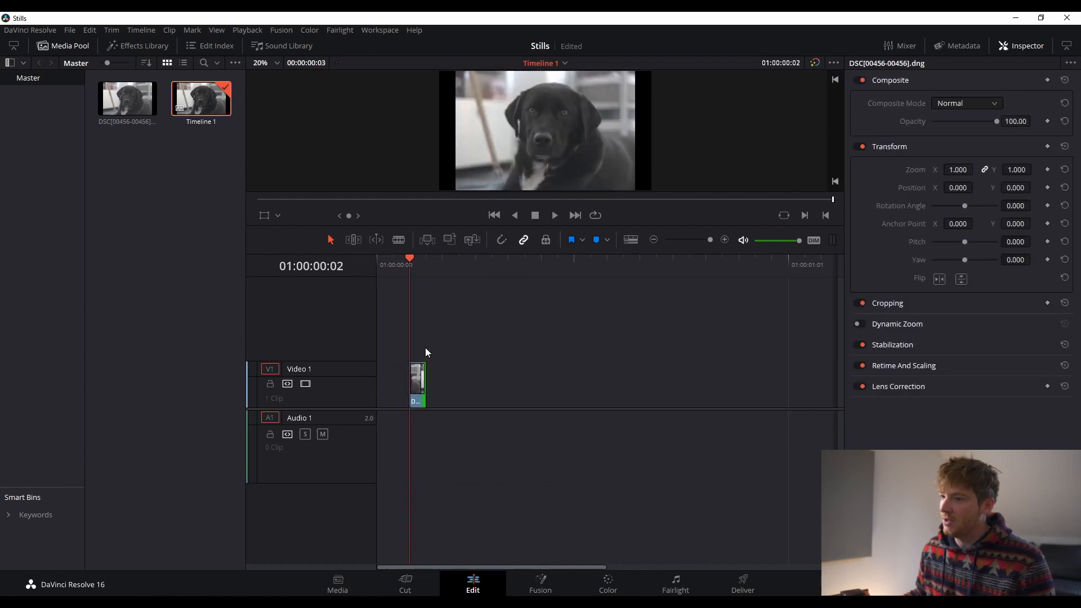
click(418, 385)
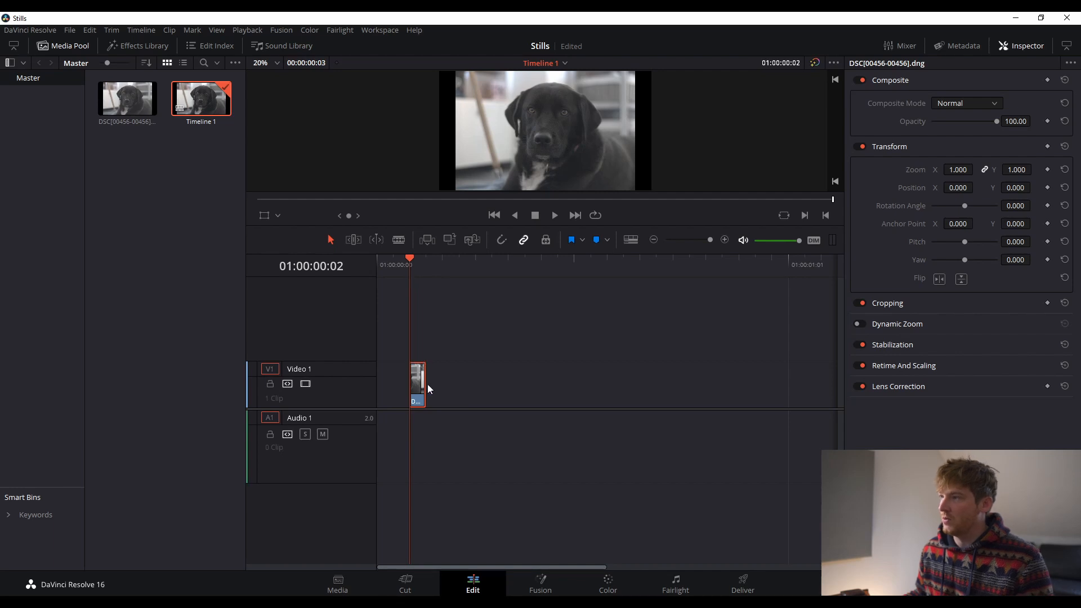
click(611, 589)
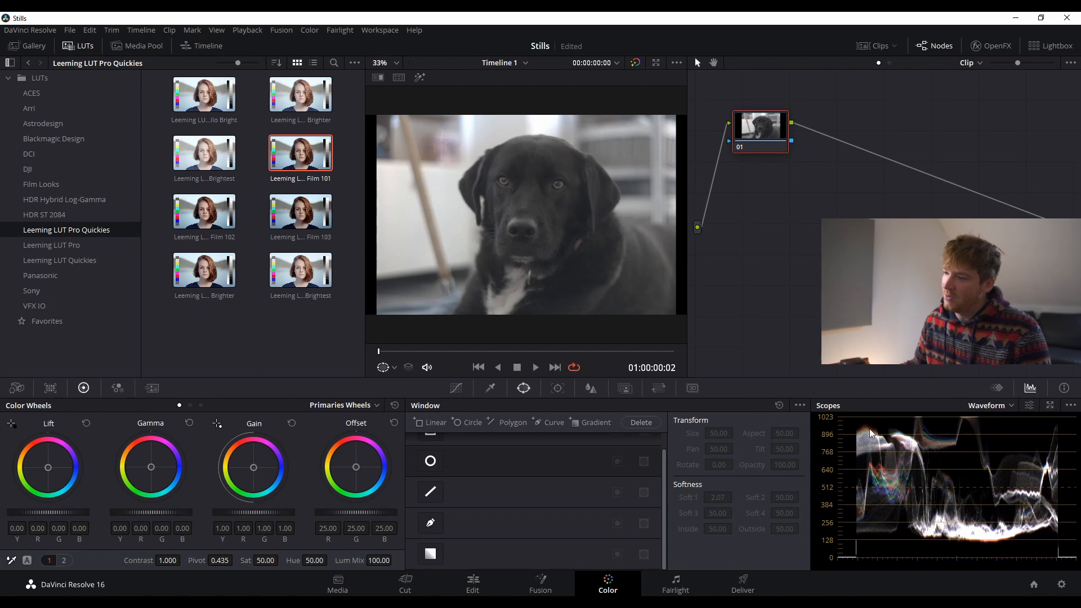
- Lower Lift to -0.05 and raise Gain to 1.05, comparing the grade with bypass toggled
drag(63, 514, 48, 513)
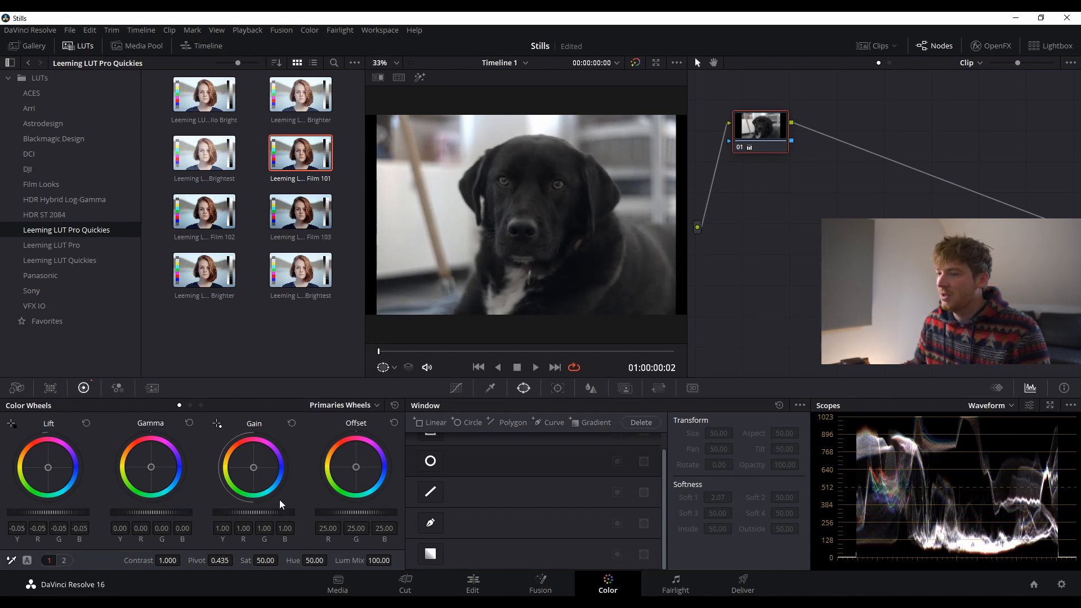
drag(253, 513, 265, 512)
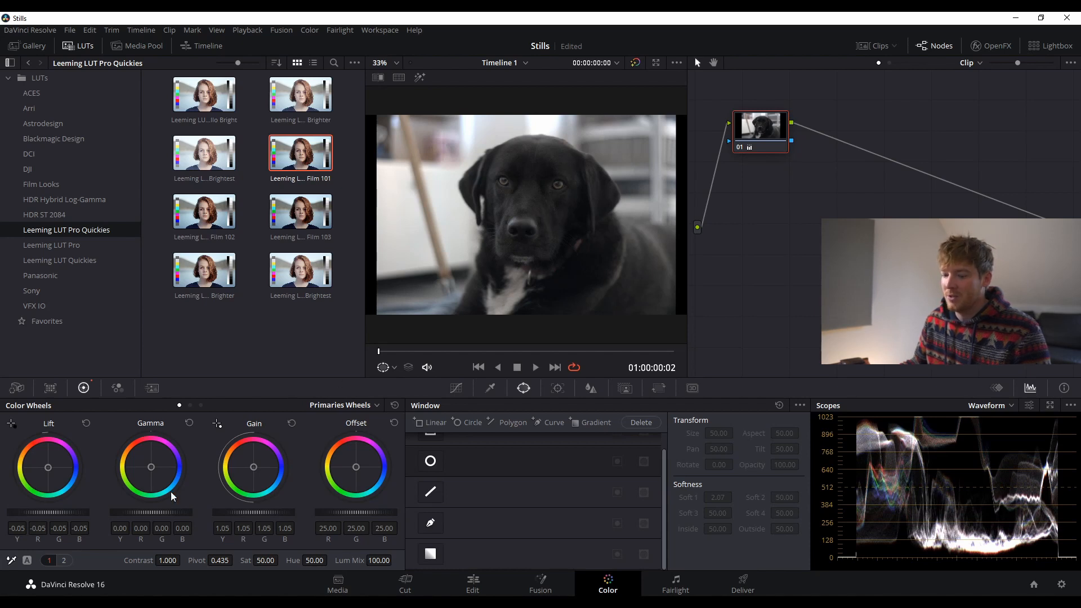
key(ctrl+d)
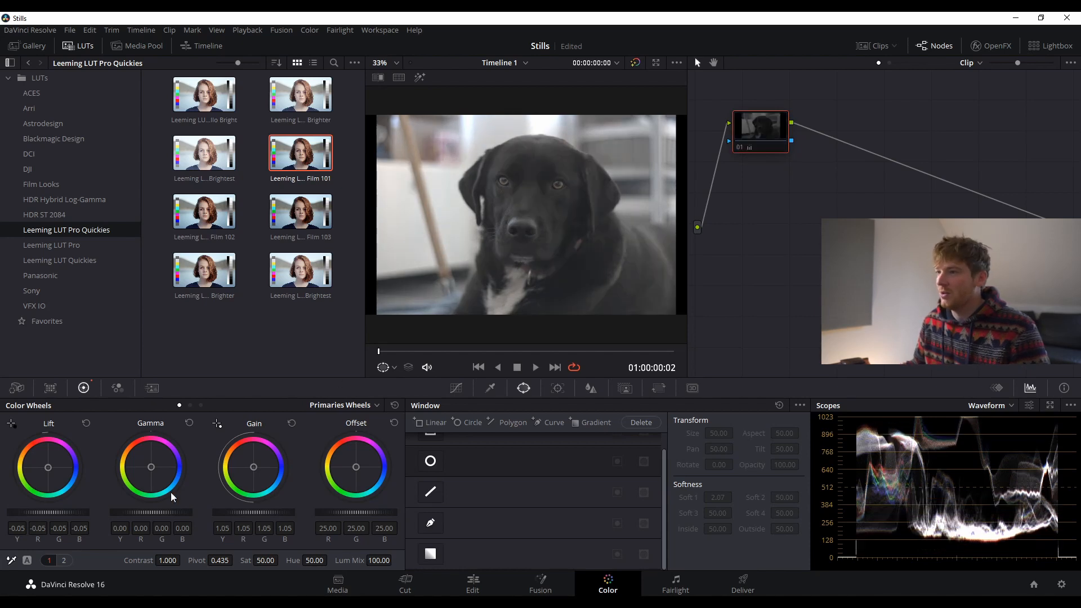
key(ctrl+d)
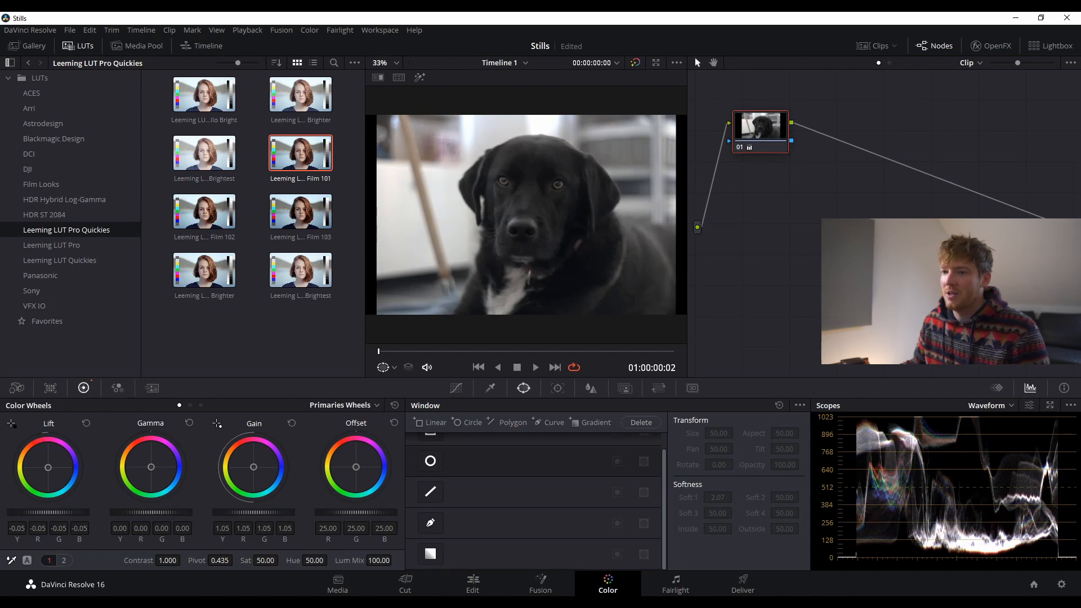
mouse_move(151, 513)
mouse_down()
mouse_move(134, 513)
mouse_move(151, 512)
mouse_up()
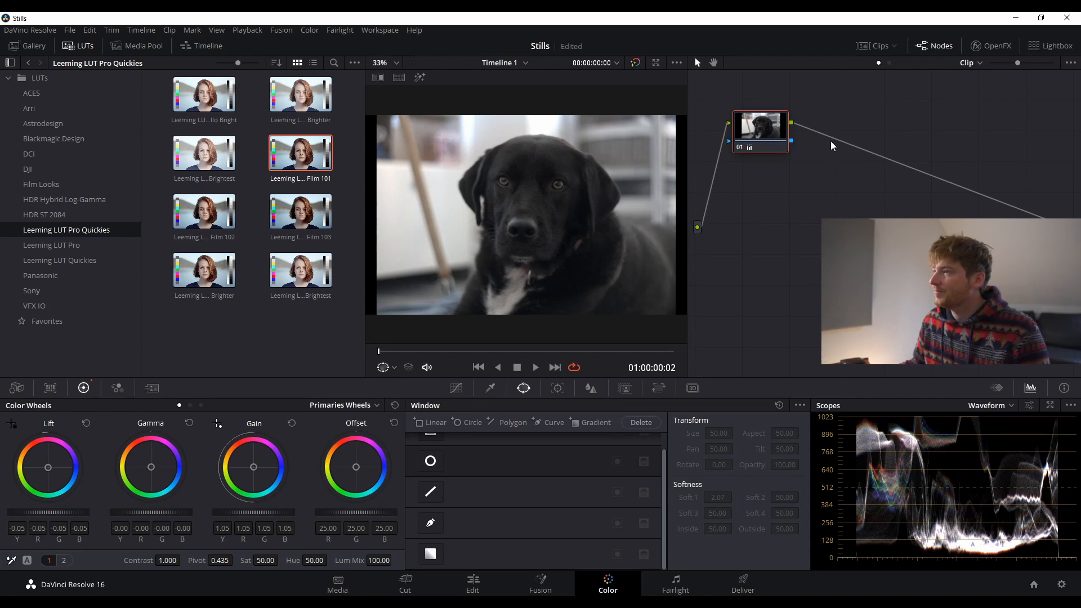
- Add serial node 02 with a Circle window squashed into a small ellipse
key(alt+s)
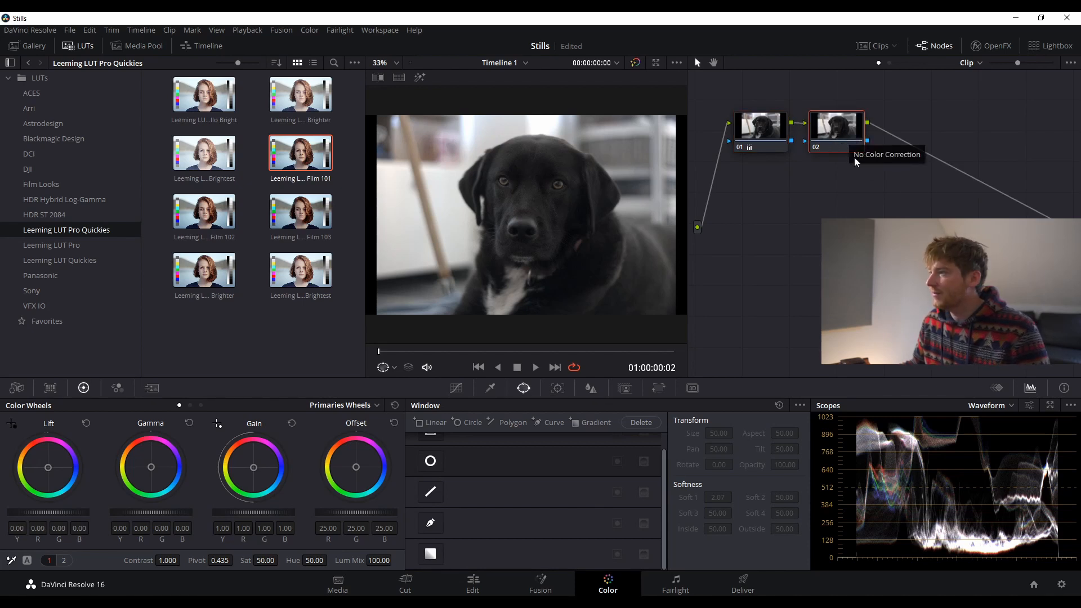
key(alt+s)
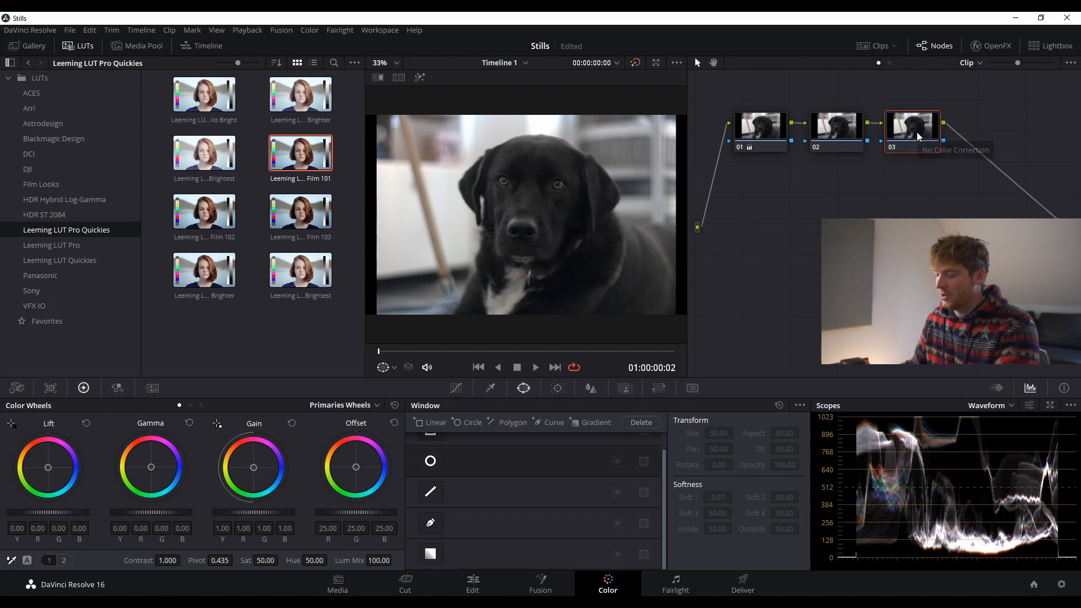
key(Delete)
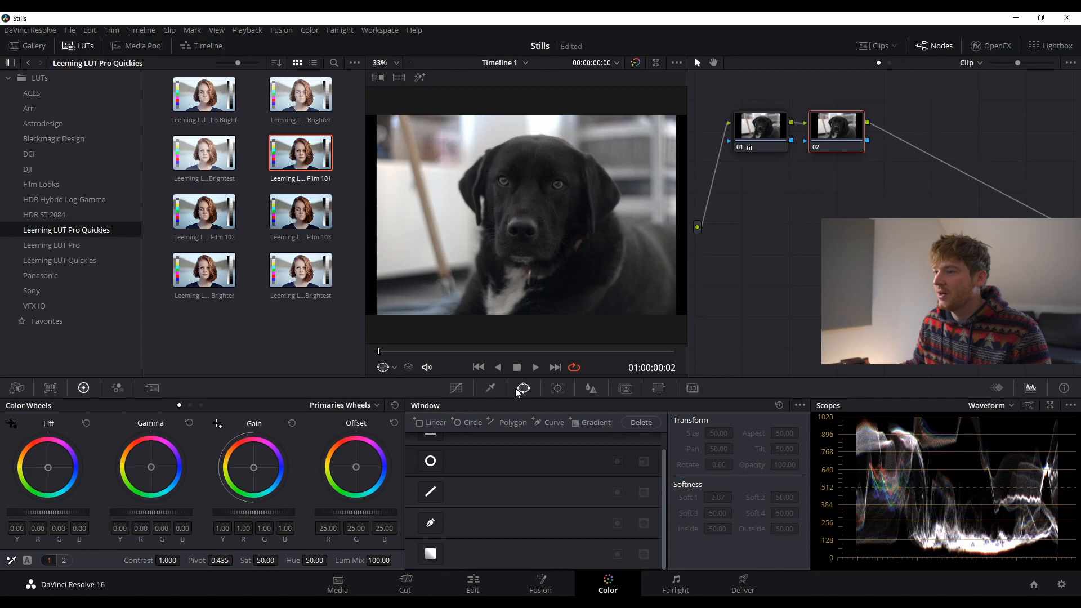
click(430, 462)
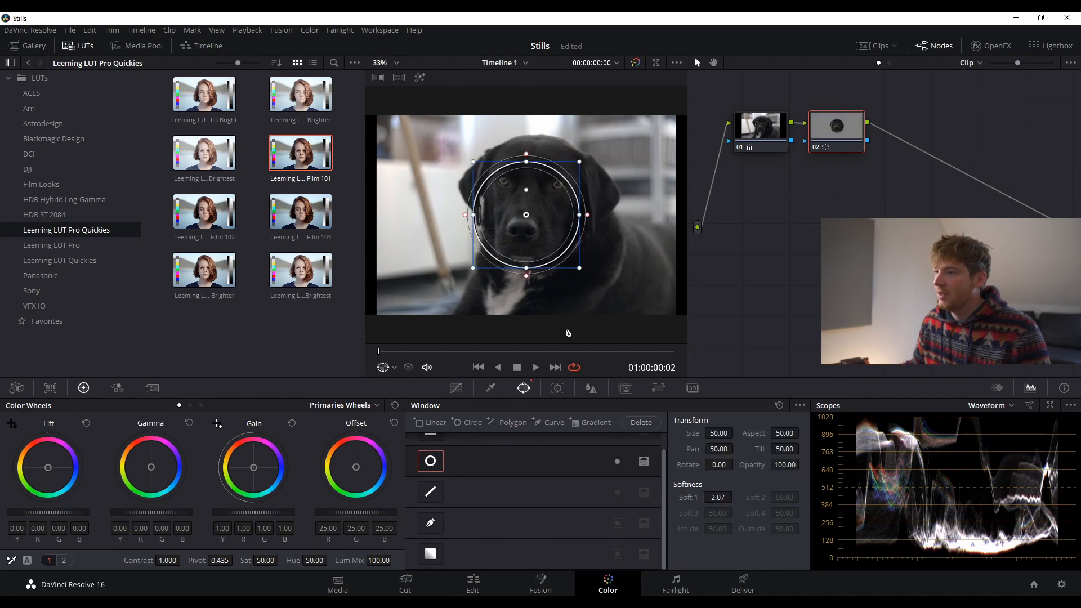
drag(579, 215, 553, 215)
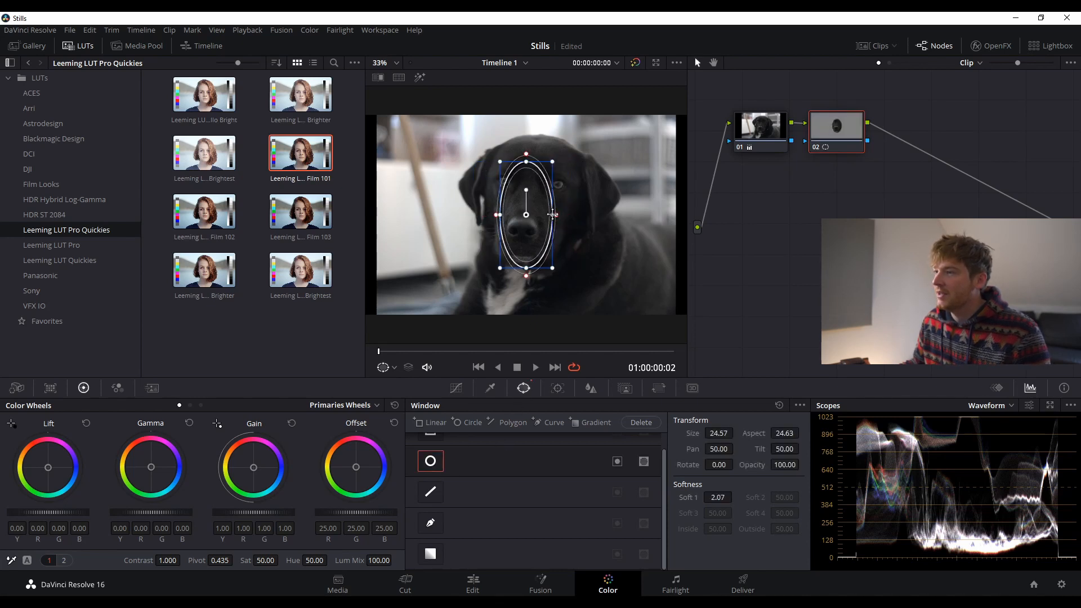
drag(526, 269, 559, 181)
- Zoom in and fit the soft oval window around the right-side eye (aspect 58.93, softness 2.24)
scroll(562, 187, up, 2)
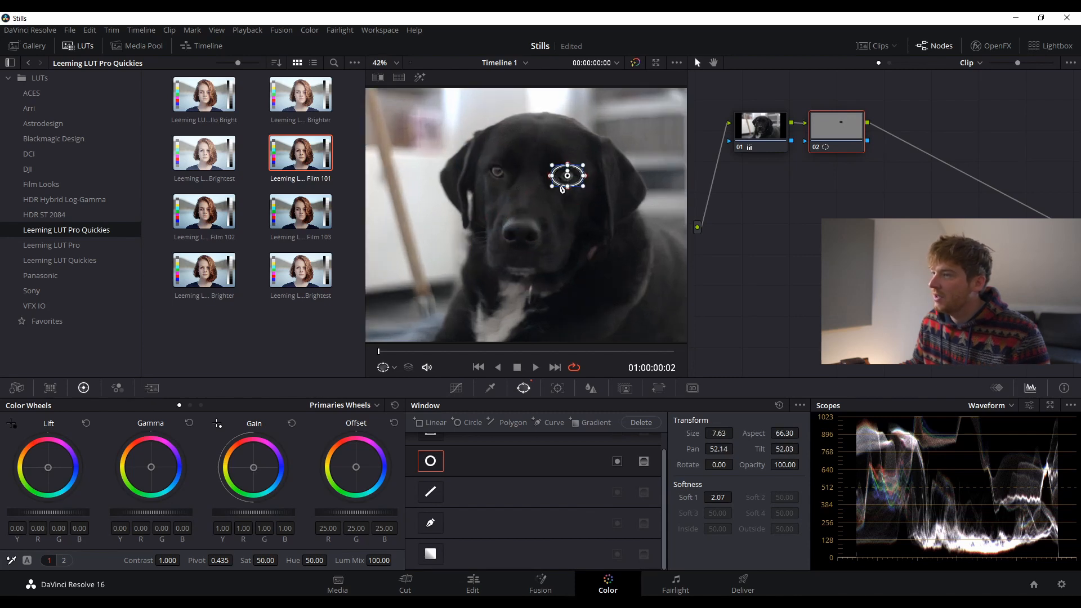
scroll(562, 187, up, 5)
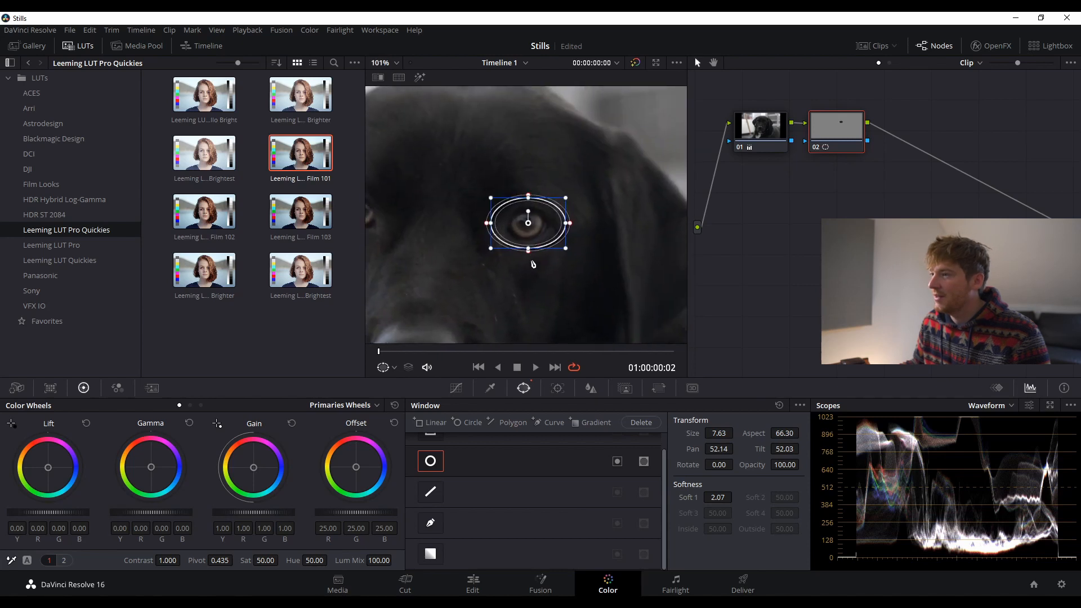
scroll(533, 263, up, 2)
drag(583, 225, 562, 226)
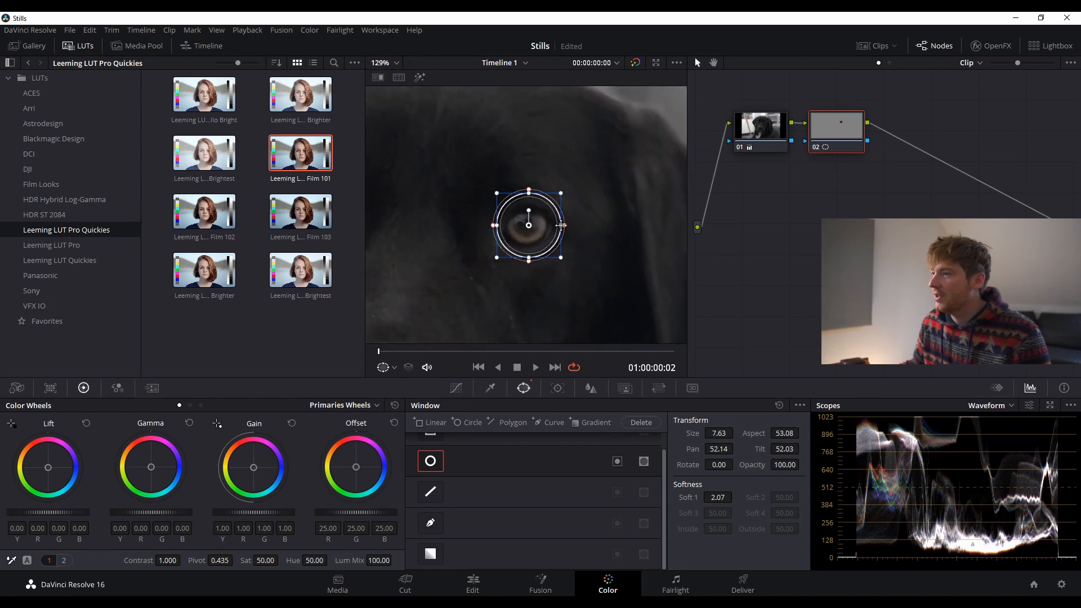
drag(529, 191, 528, 203)
scroll(535, 225, up, 1)
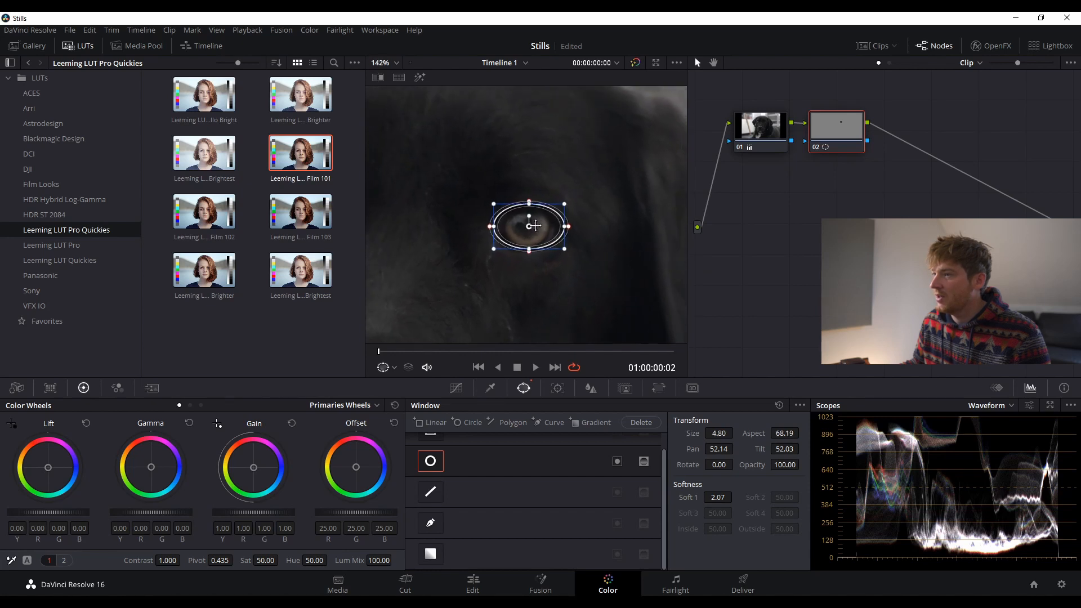
scroll(535, 226, up, 1)
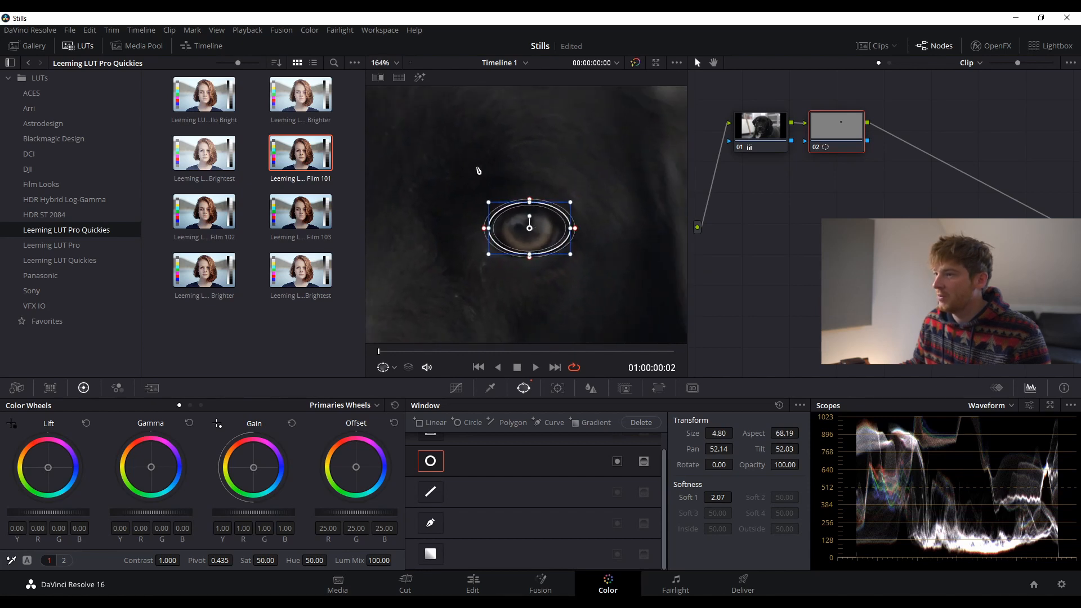
drag(444, 197, 442, 171)
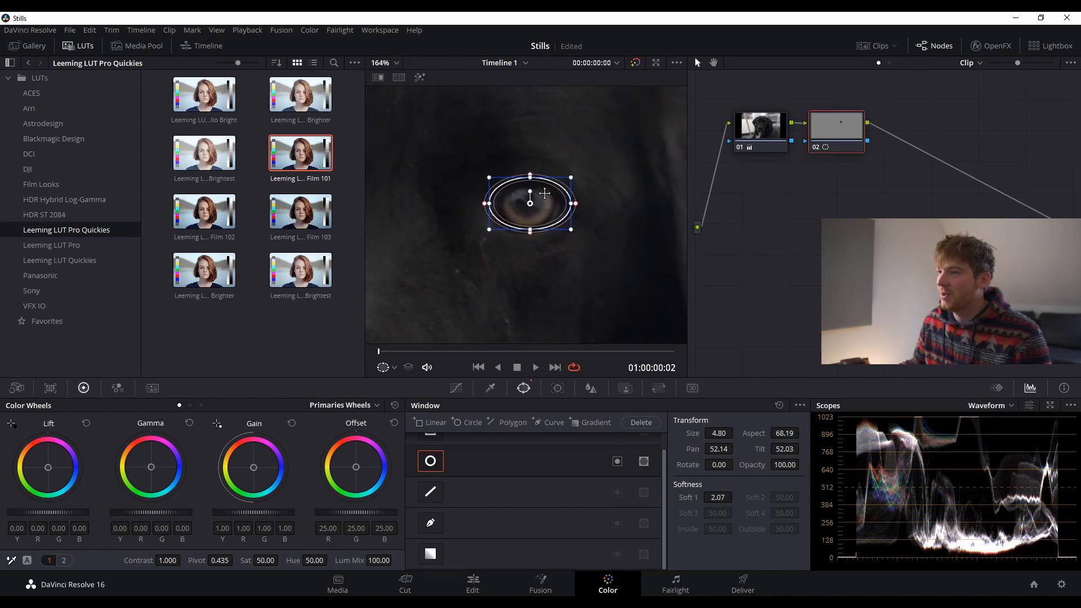
scroll(586, 225, up, 2)
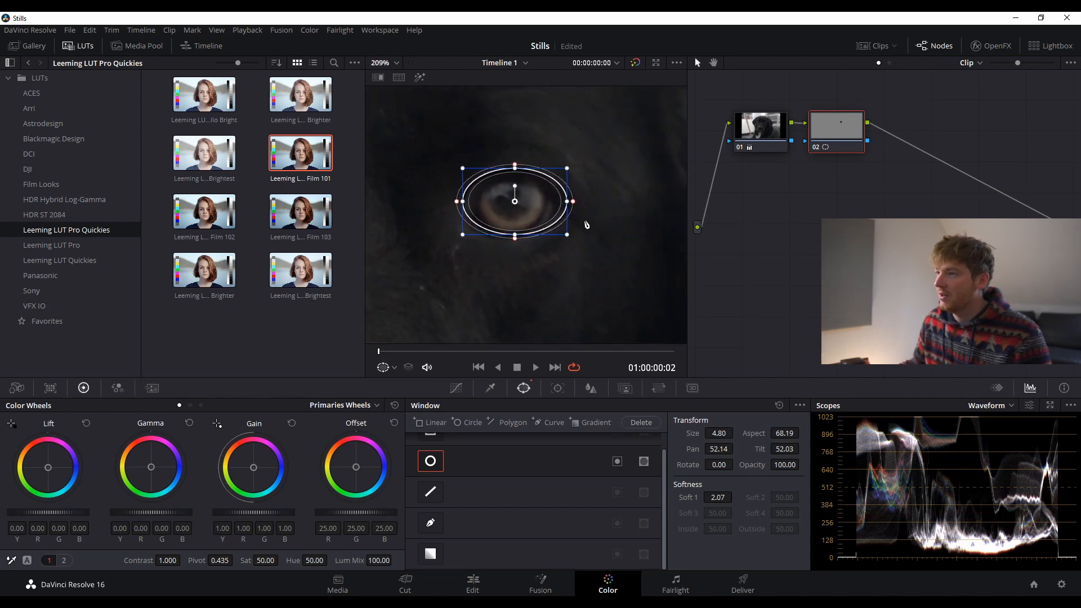
drag(567, 201, 562, 206)
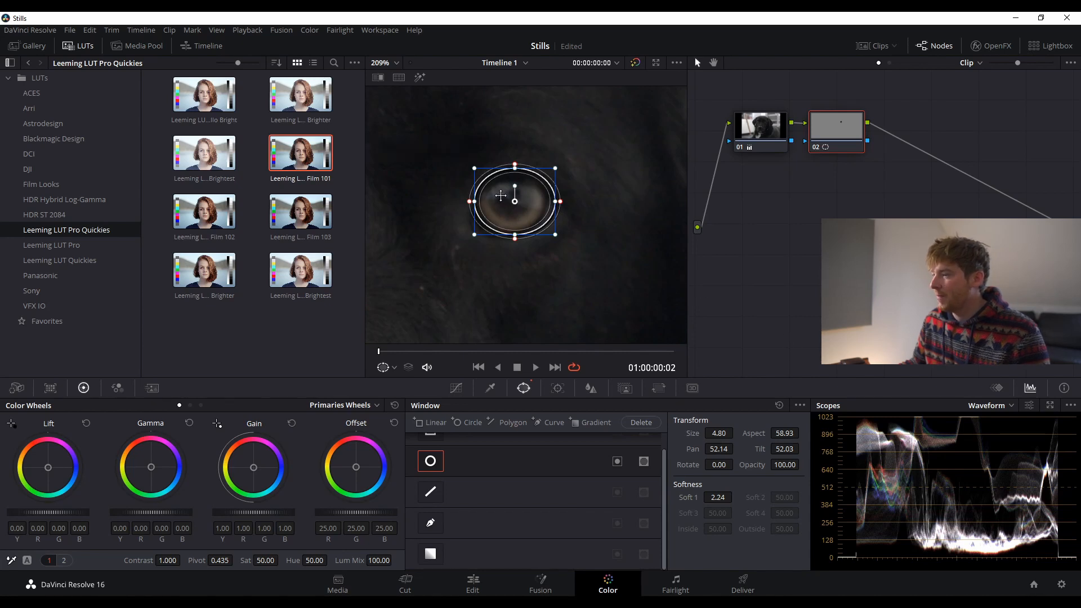
- Copy the eye window into a second circle window and move it onto the dog's other eye
click(800, 405)
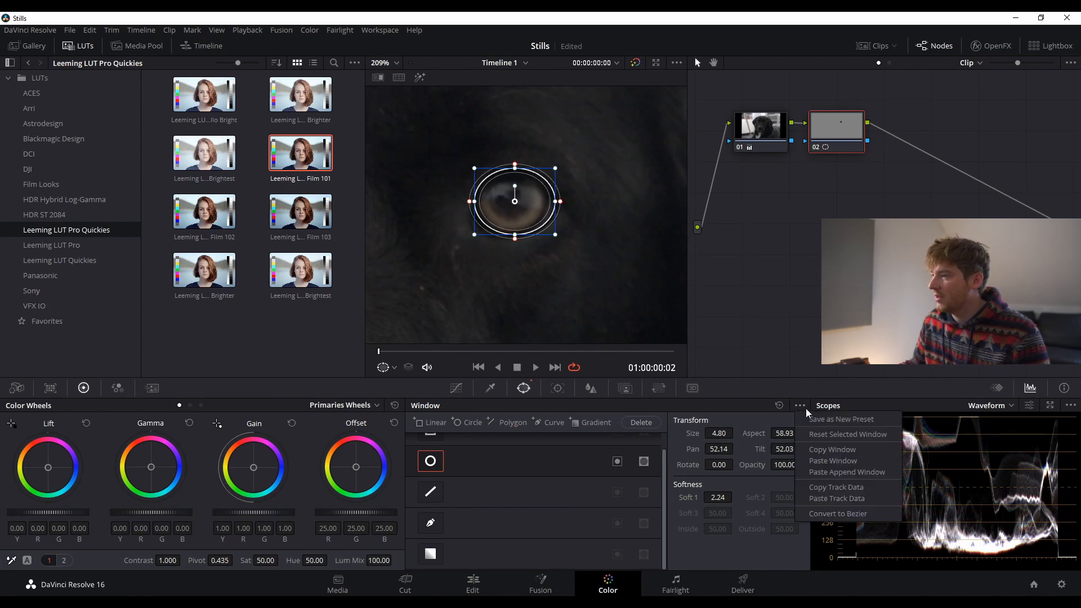
click(837, 451)
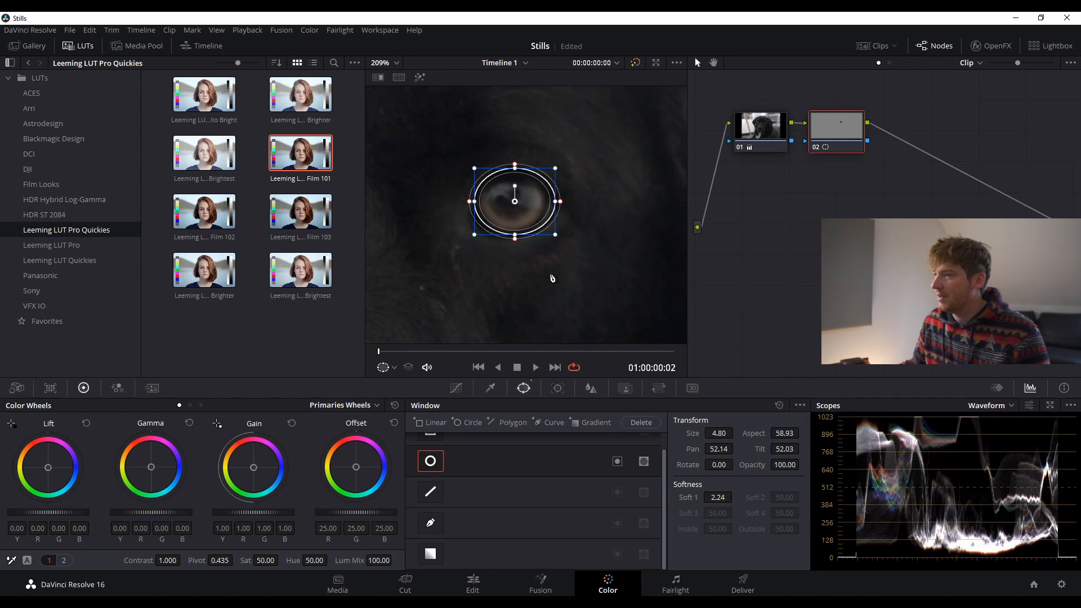
scroll(552, 278, down, 2)
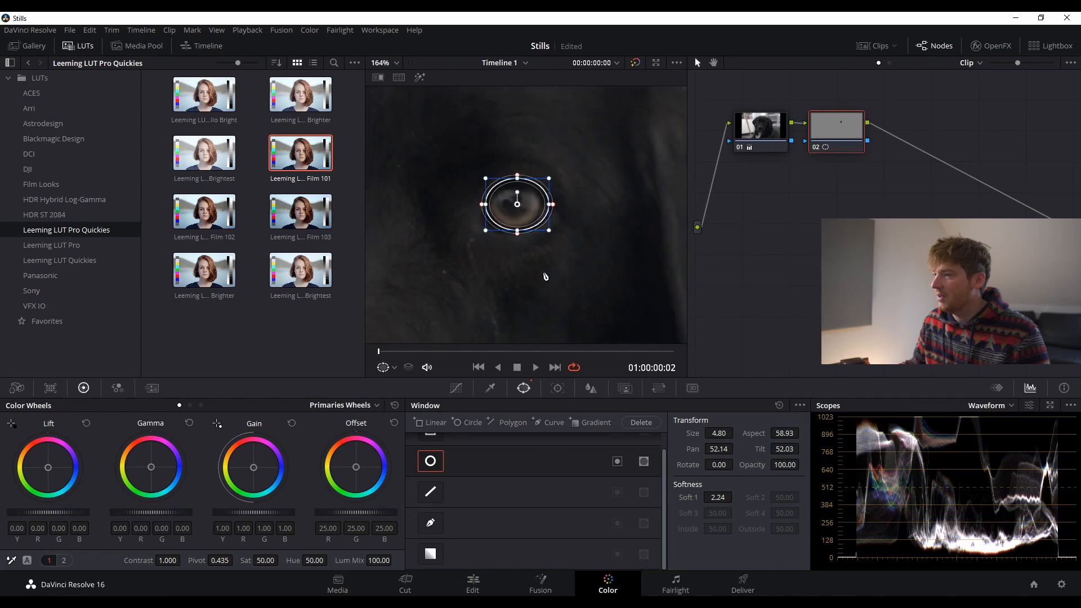
click(461, 420)
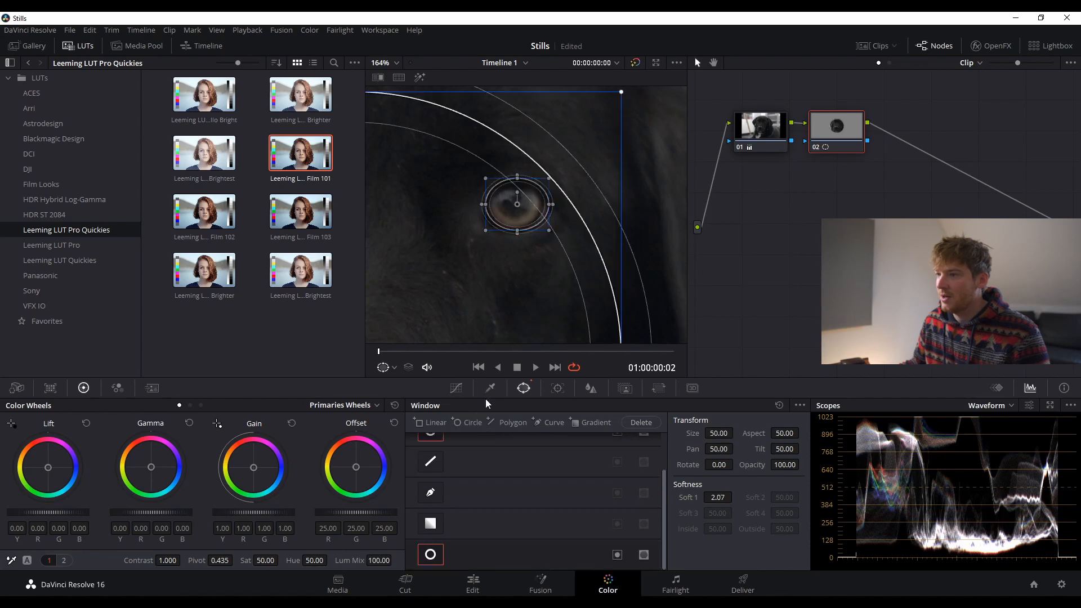
scroll(461, 273, down, 2)
scroll(461, 273, down, 3)
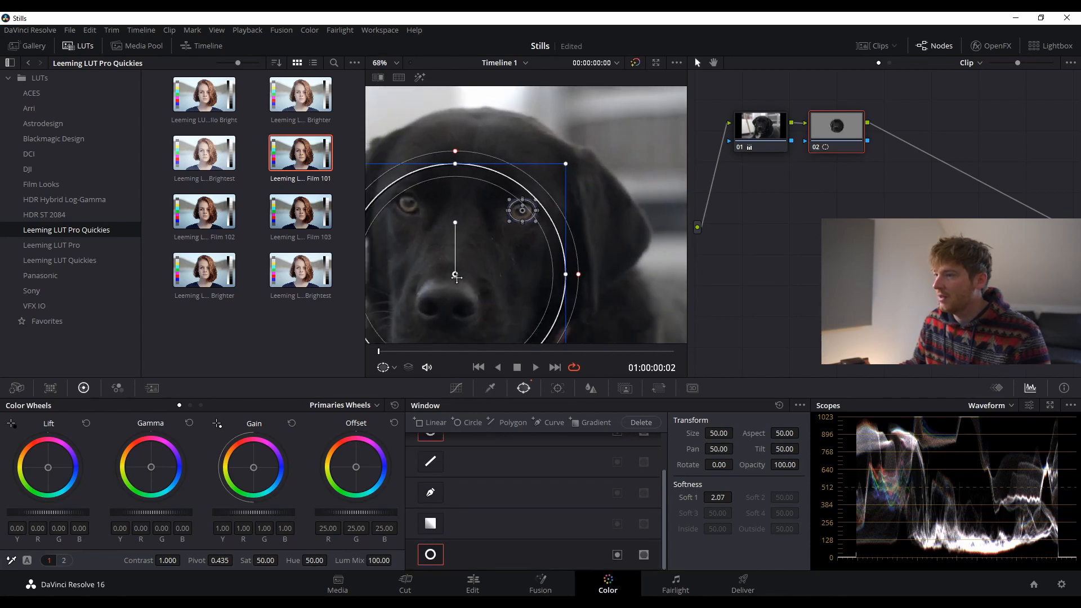
click(800, 405)
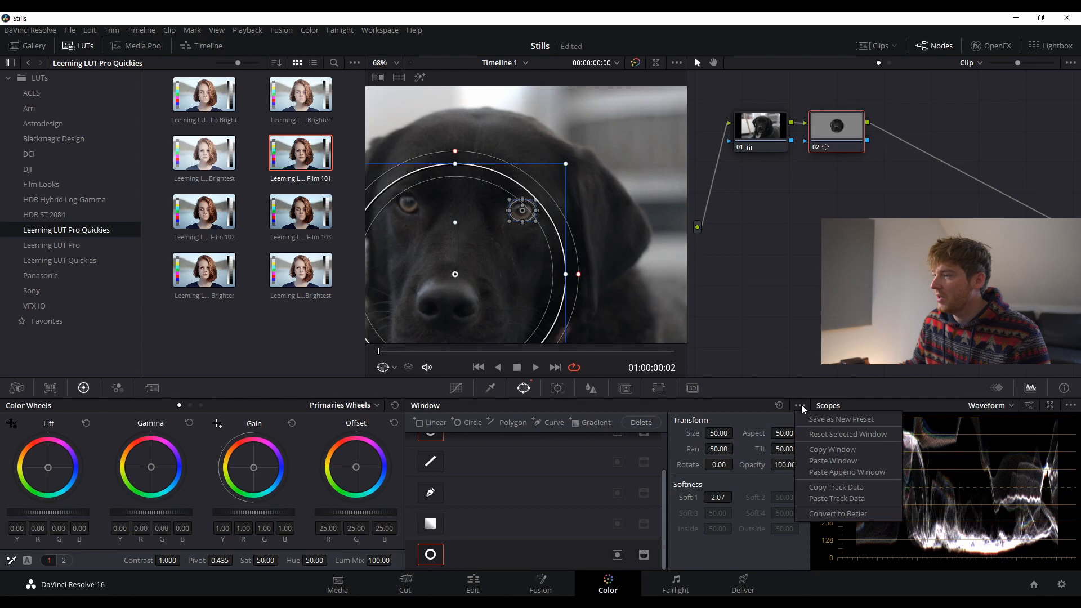
click(829, 461)
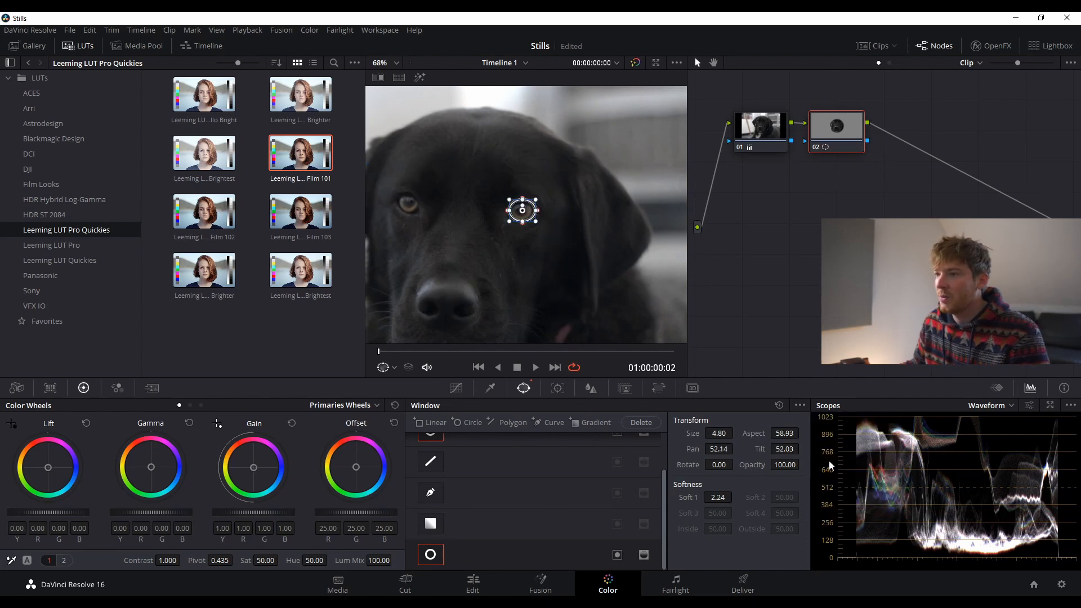
click(803, 406)
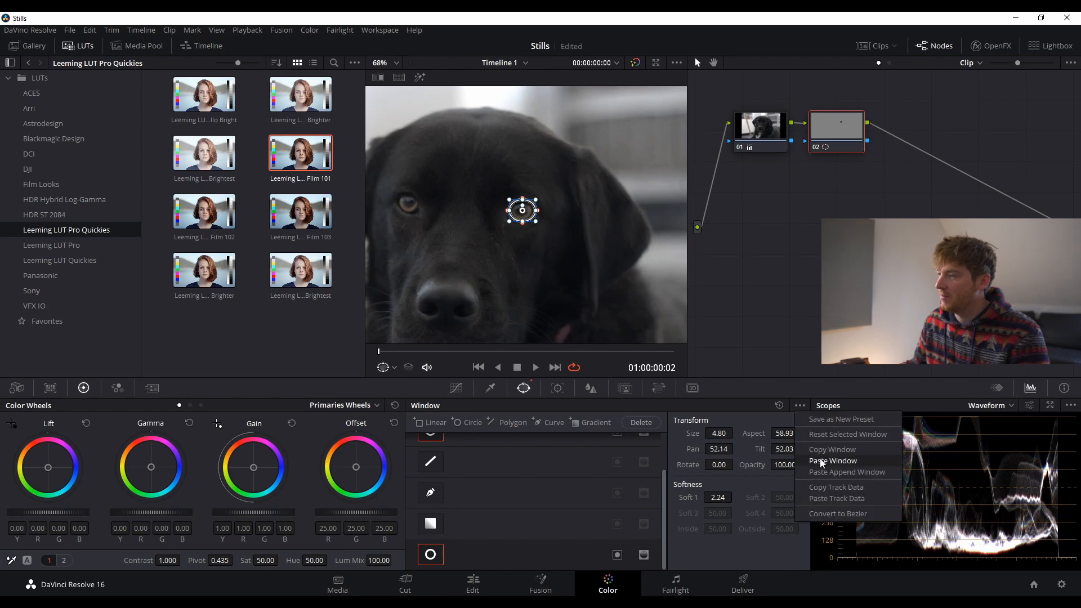
click(524, 210)
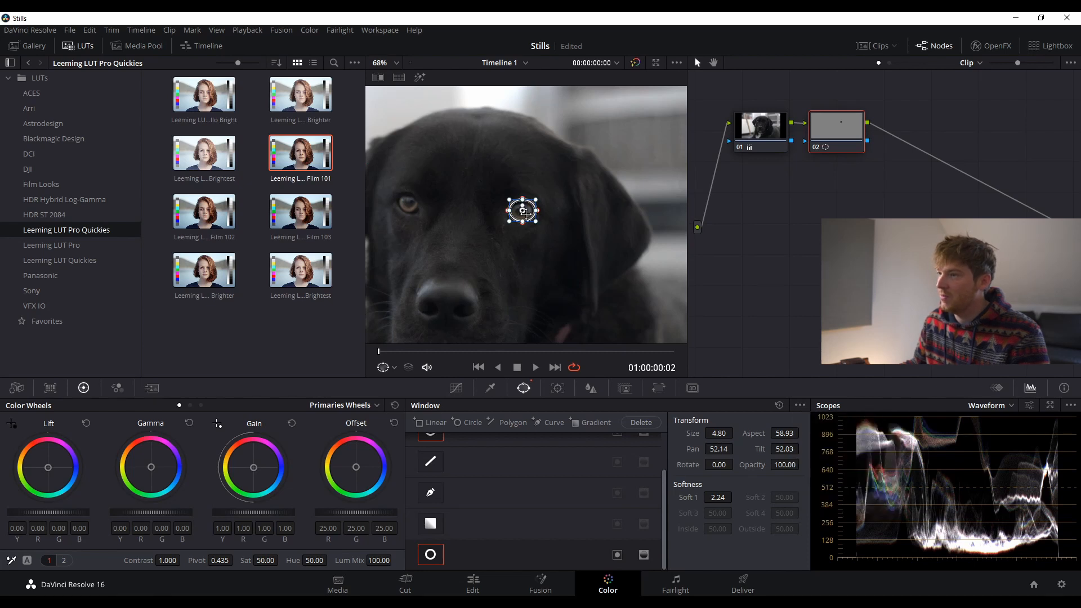
drag(523, 209, 408, 202)
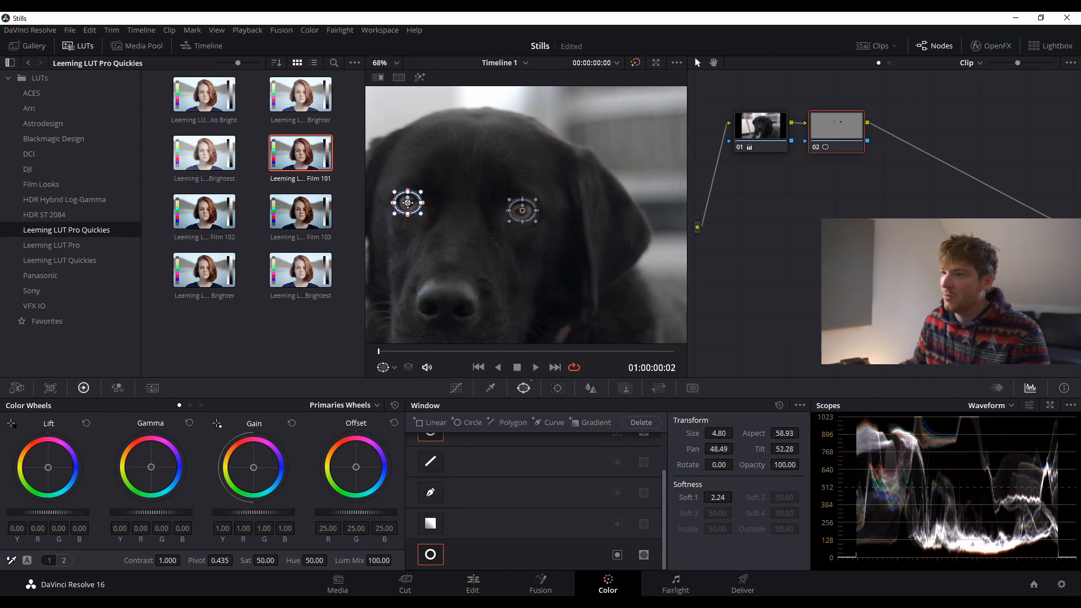
- Raise node 02's saturation from 55 to 100 and nudge the Gamma wheel slightly warmer
scroll(403, 220, up, 3)
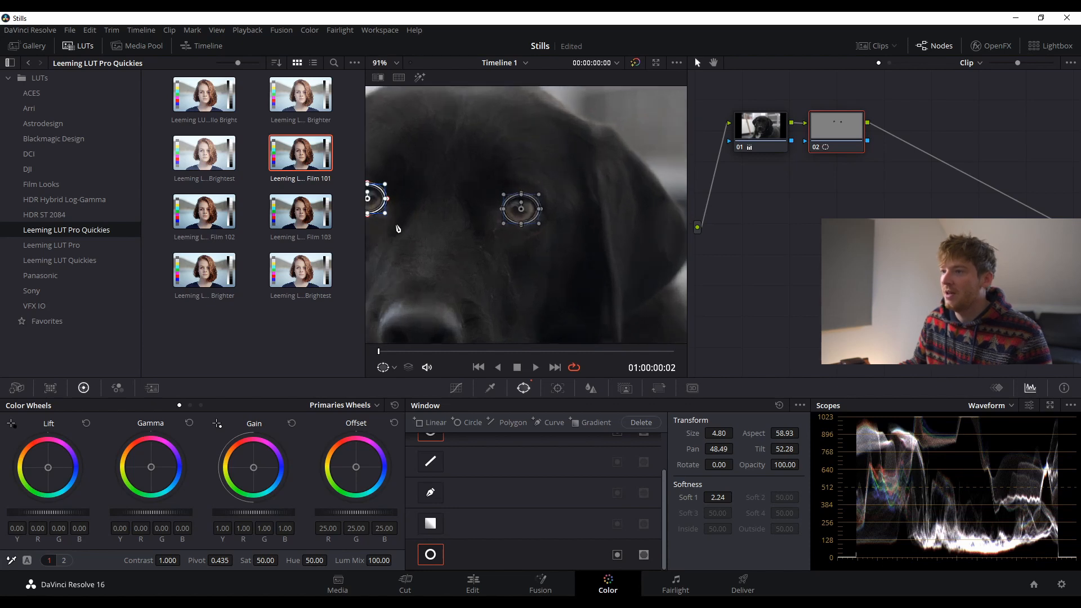
scroll(487, 244, up, 1)
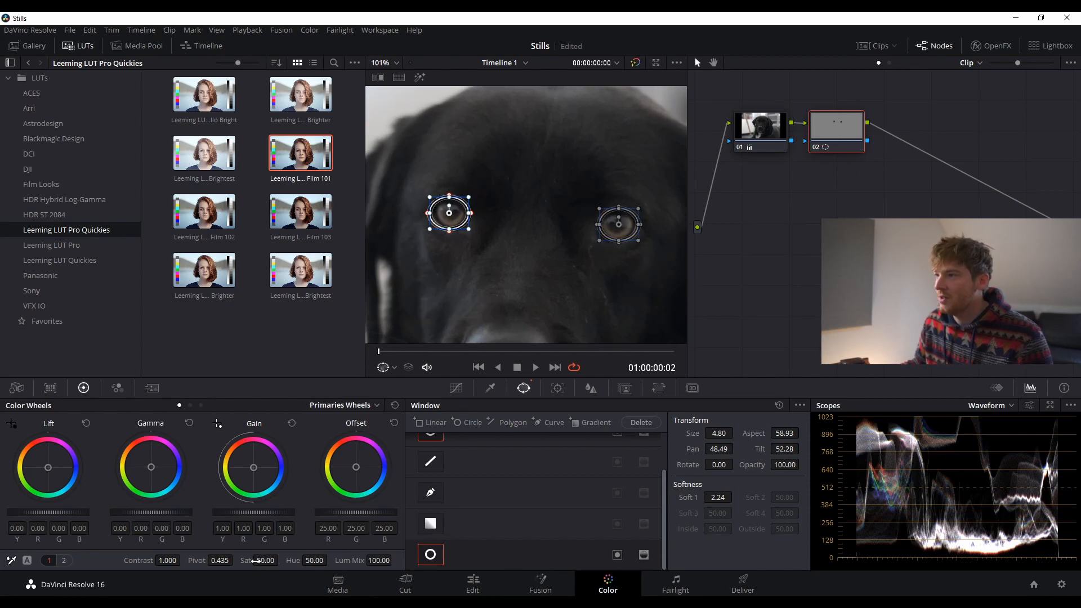
drag(267, 560, 293, 560)
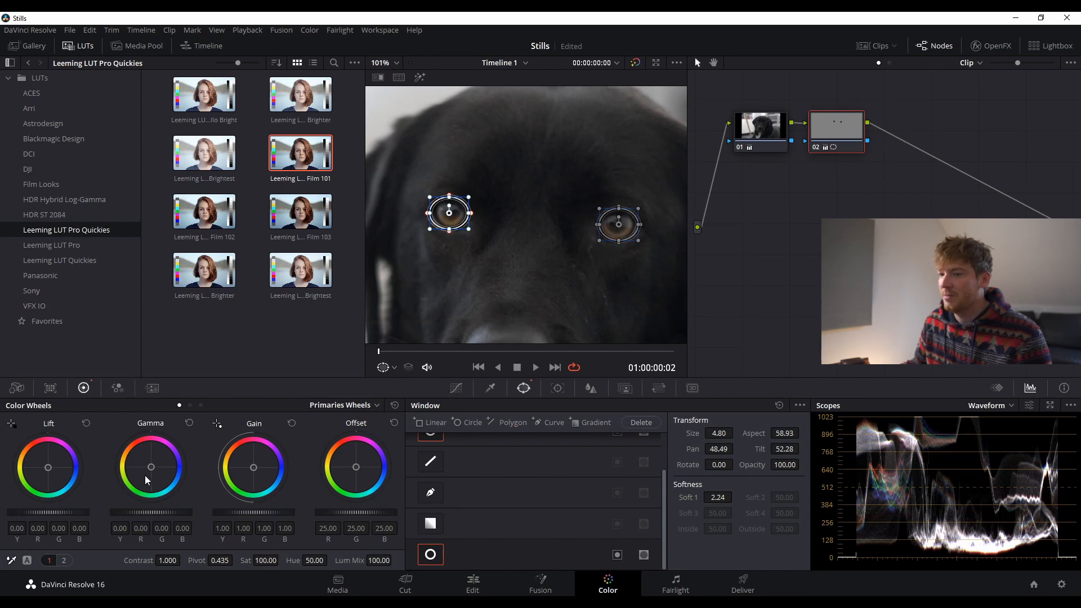
drag(151, 467, 150, 466)
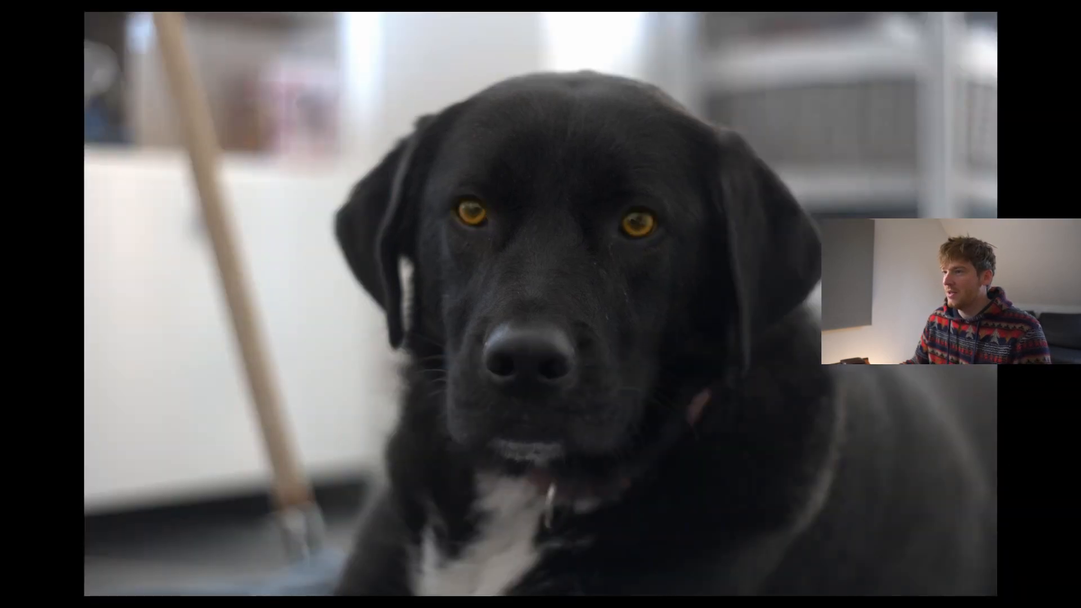
- Review the brightened eyes full screen in Cinema Viewer, then bring up the Key palette
mouse_move(492, 381)
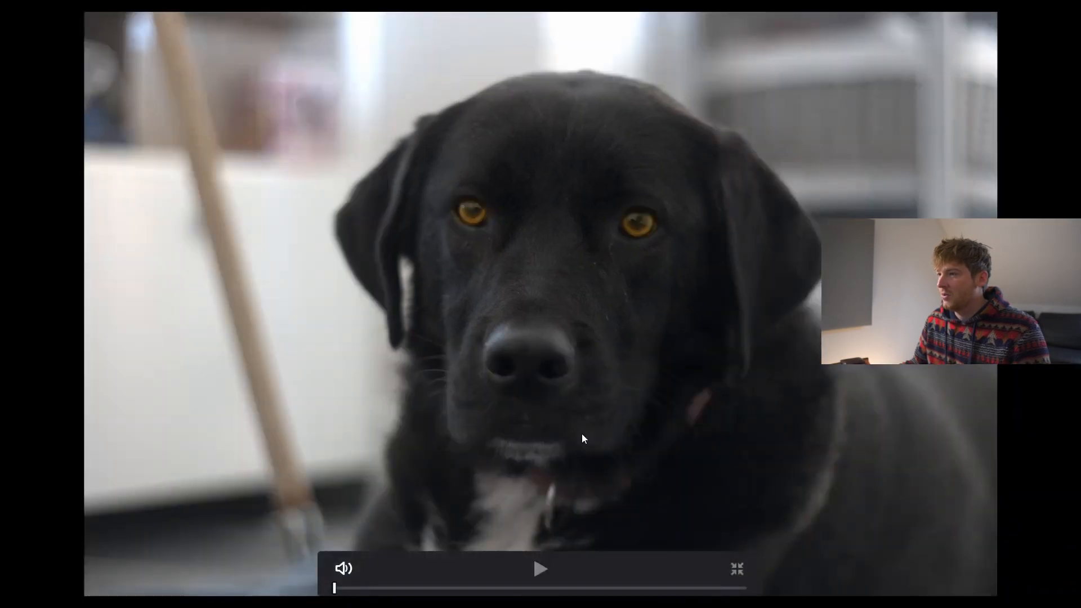
key(Escape)
click(622, 390)
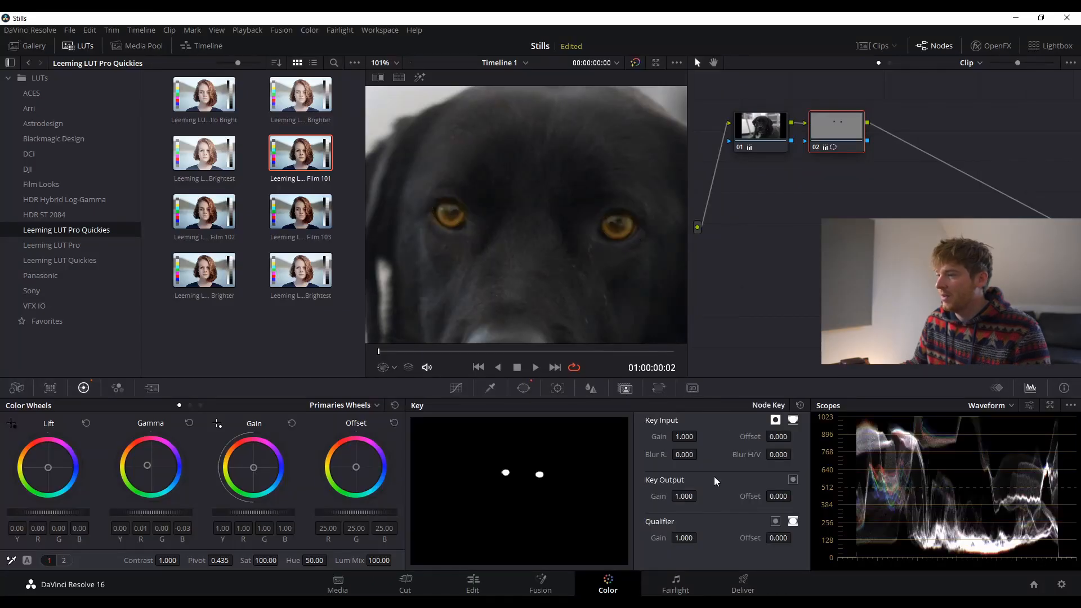
- Lower node 02's Key Output Gain to 0.337 and preview the subtler eyes full screen
click(686, 496)
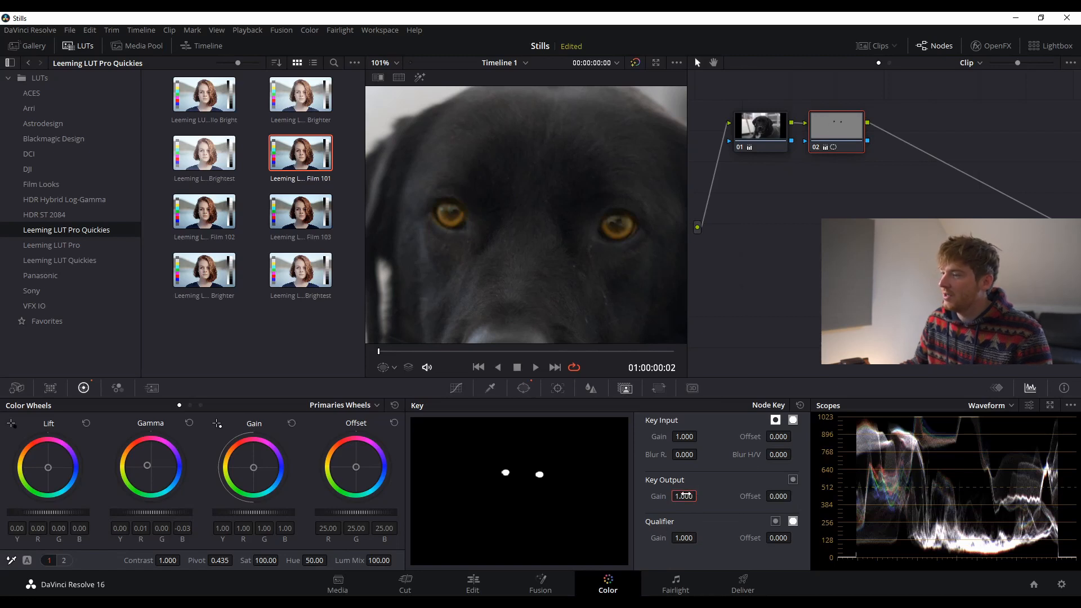
drag(685, 494, 601, 494)
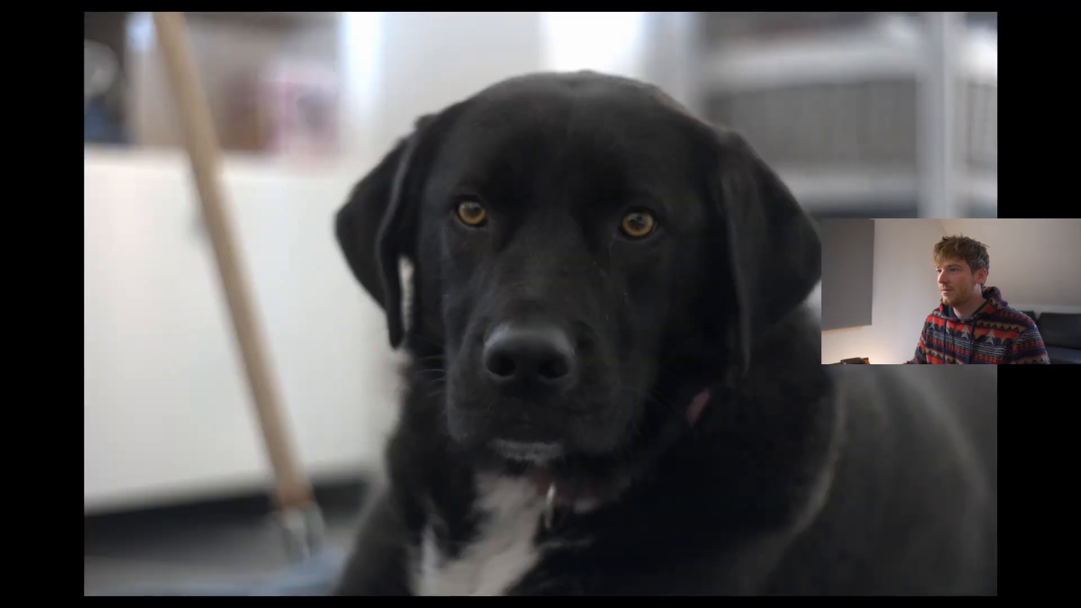
mouse_move(686, 486)
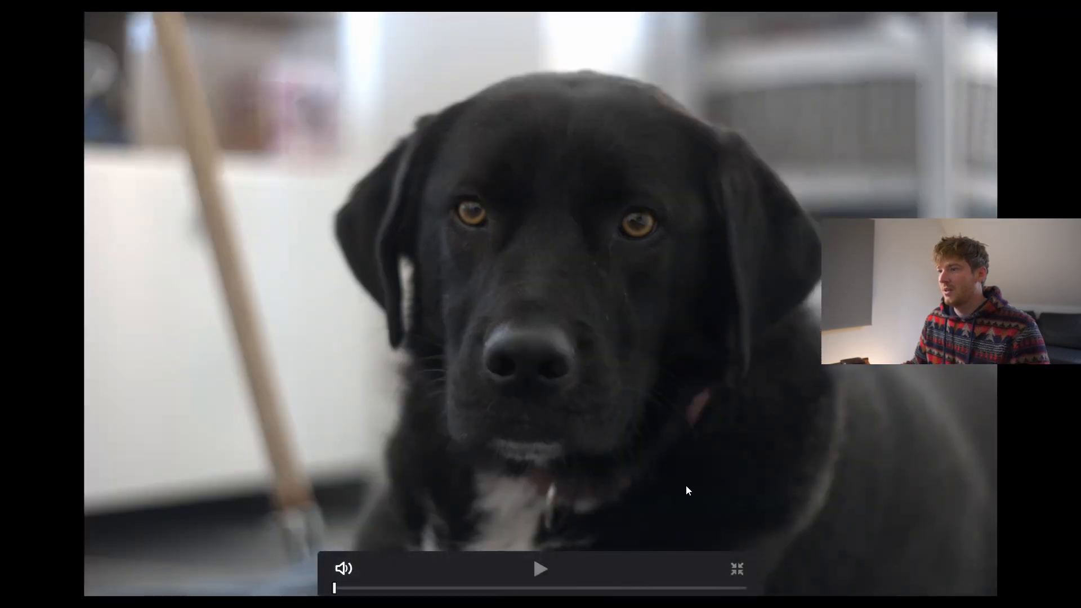
key(Escape)
scroll(532, 241, down, 6)
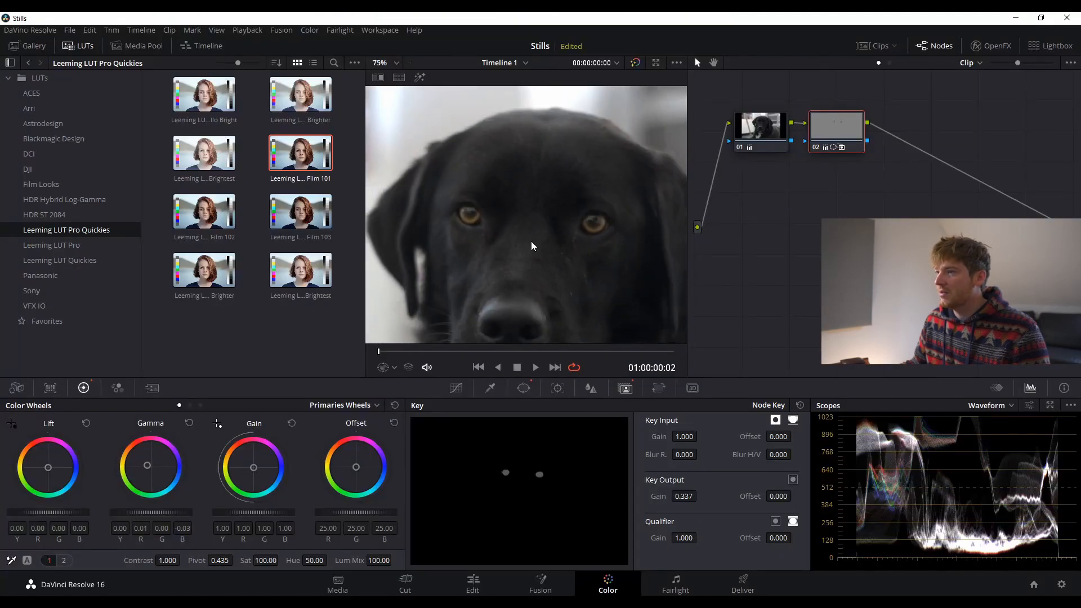
- Set the viewer zoom to Fit and browse Leeming LUT Quickies into the Film Looks folder
click(391, 63)
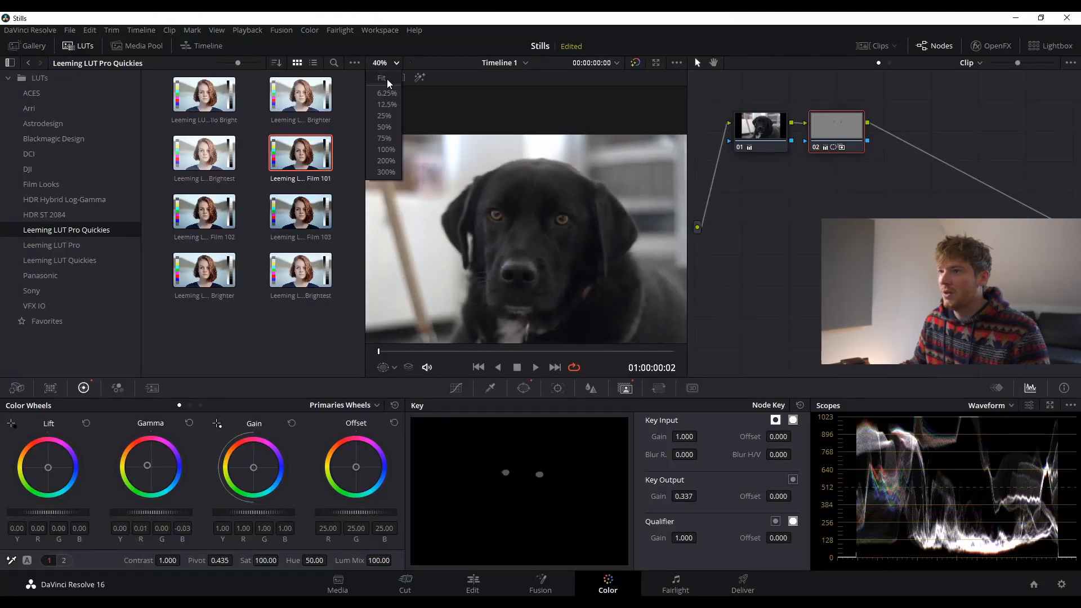
click(386, 79)
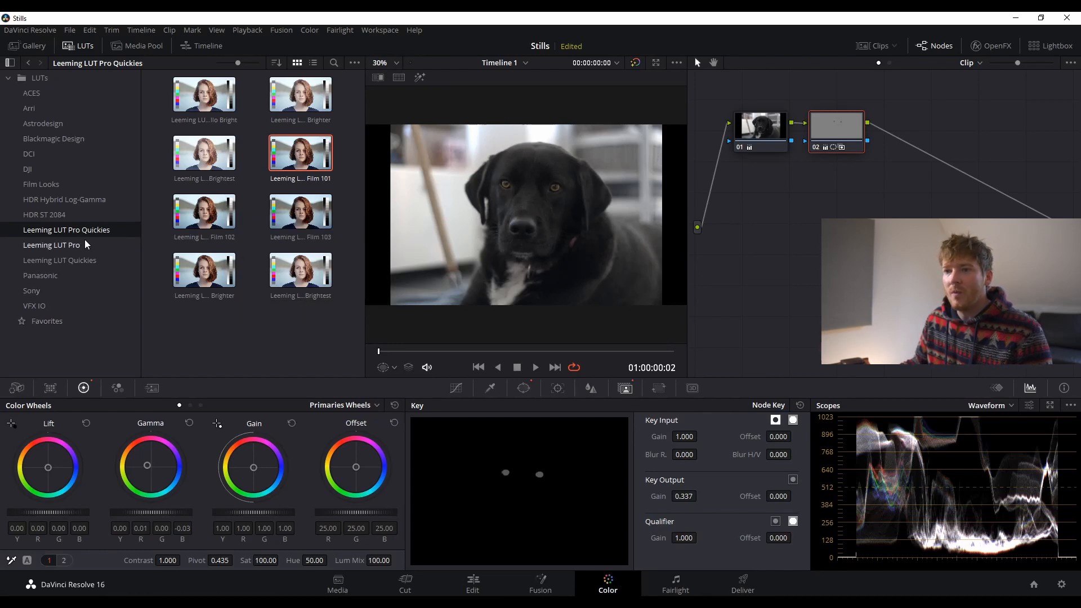
click(82, 261)
scroll(254, 265, down, 5)
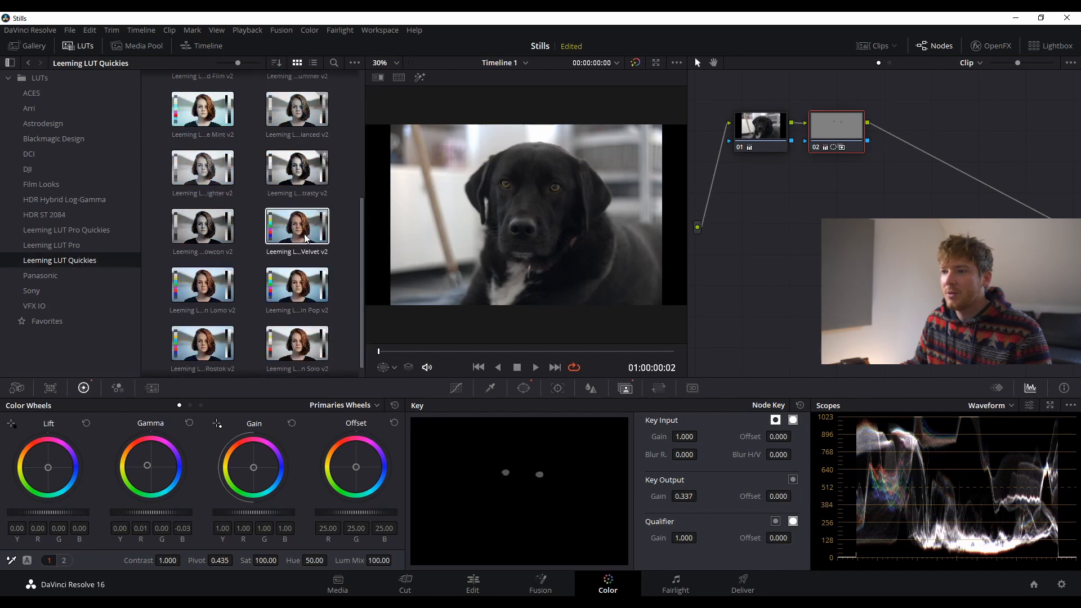
click(33, 186)
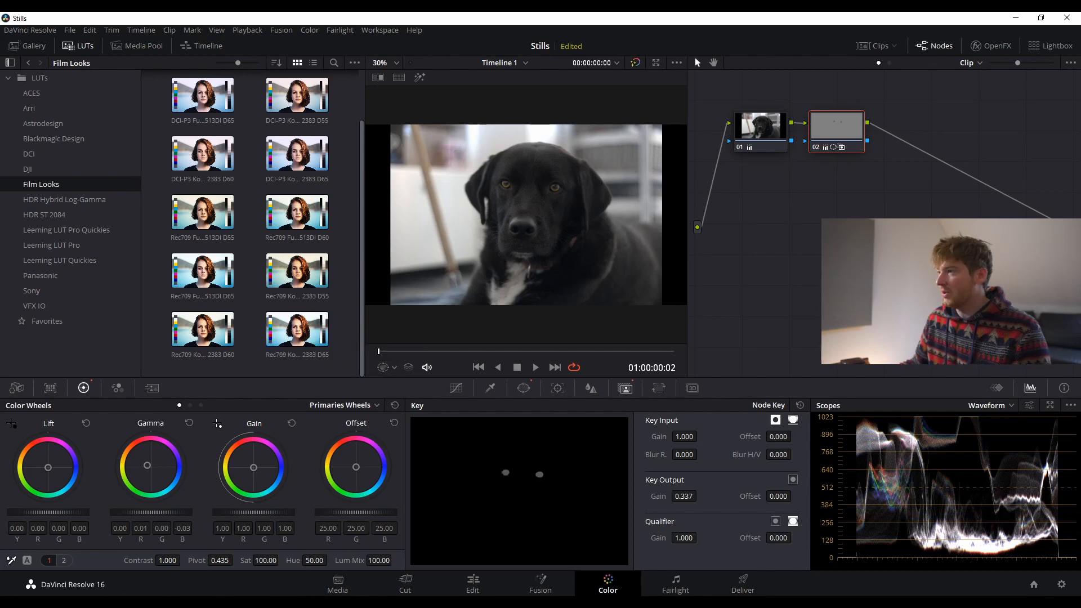
- Add a serial node with the Rec709 Kodak 2383 D65 LUT, blended to about 0.217 key output
key(alt+s)
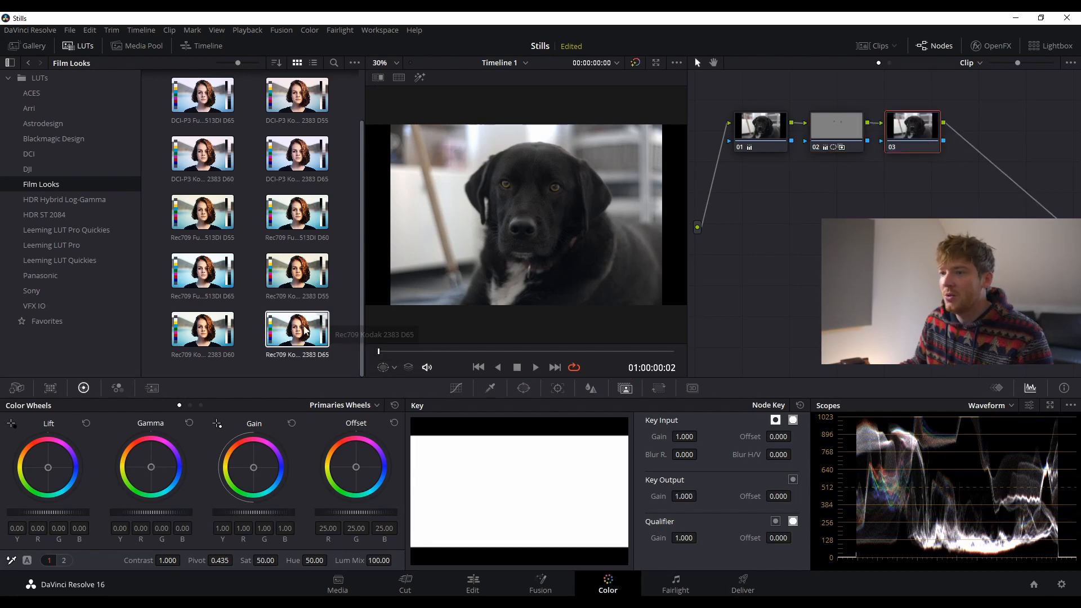
drag(304, 330, 915, 142)
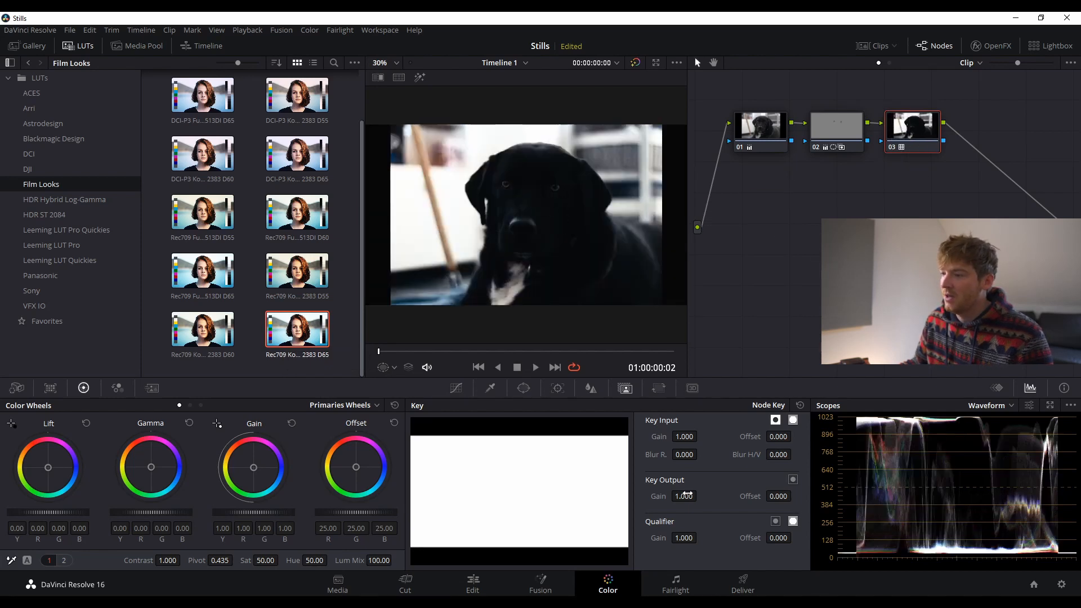
drag(683, 496, 571, 496)
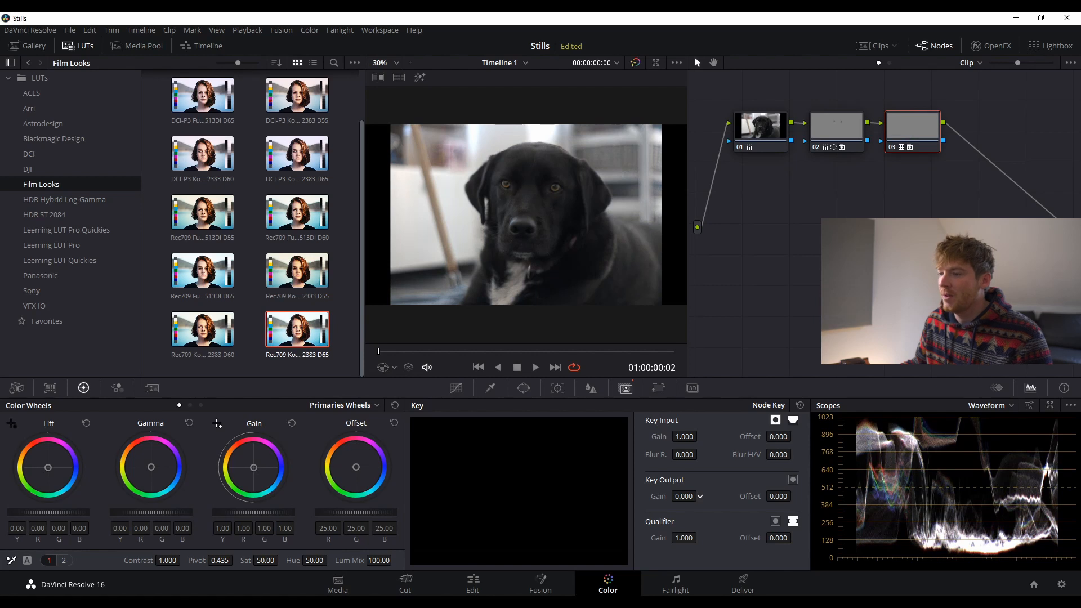
drag(684, 496, 705, 496)
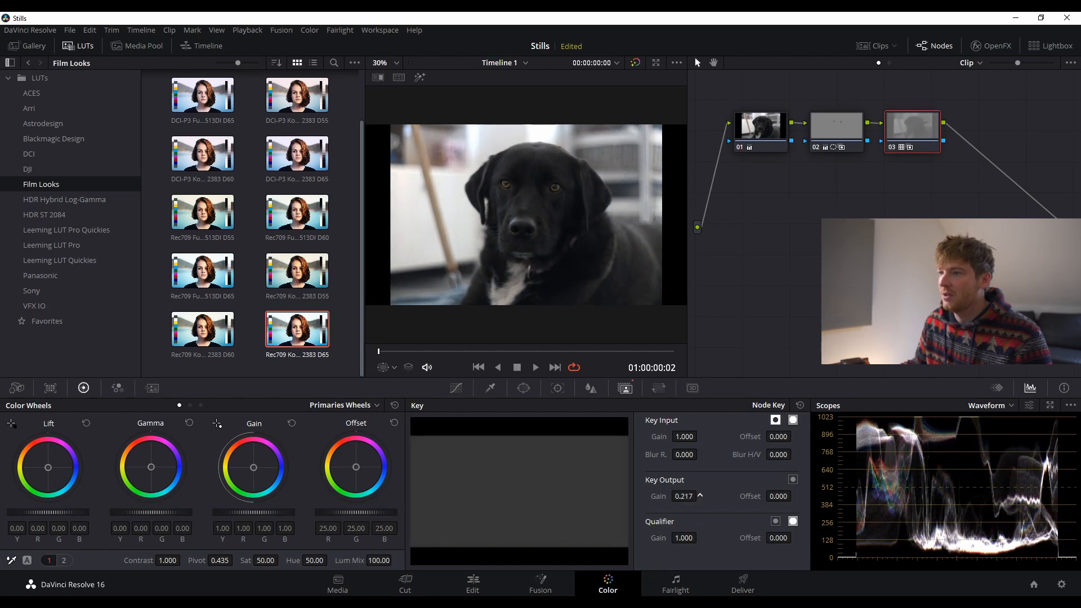
- Preview the graded dog photo full screen, then return to the Color page
key(ctrl+f)
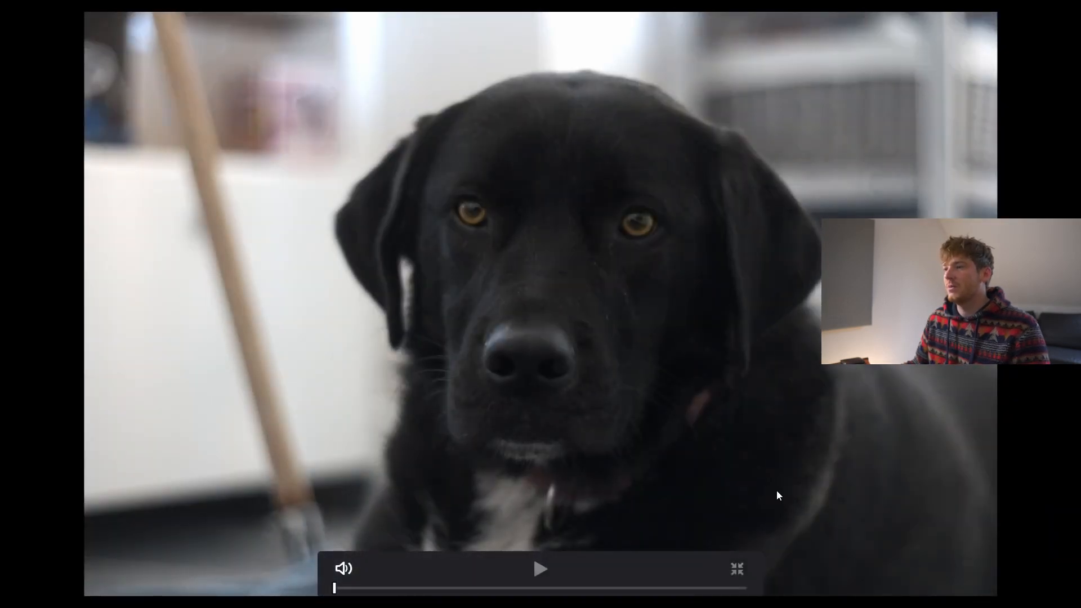
key(ctrl+f)
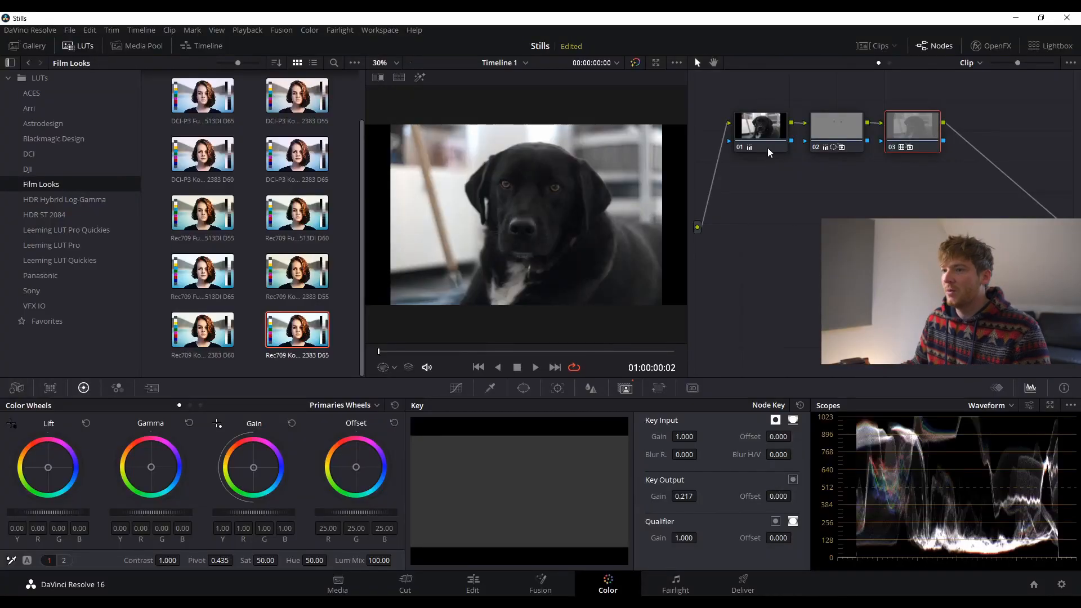
scroll(255, 298, up, 2)
- Swap node 03's LUT for Rec709 Fujifilm 3513DI D55, settling on about 0.45 key output
drag(198, 116, 918, 145)
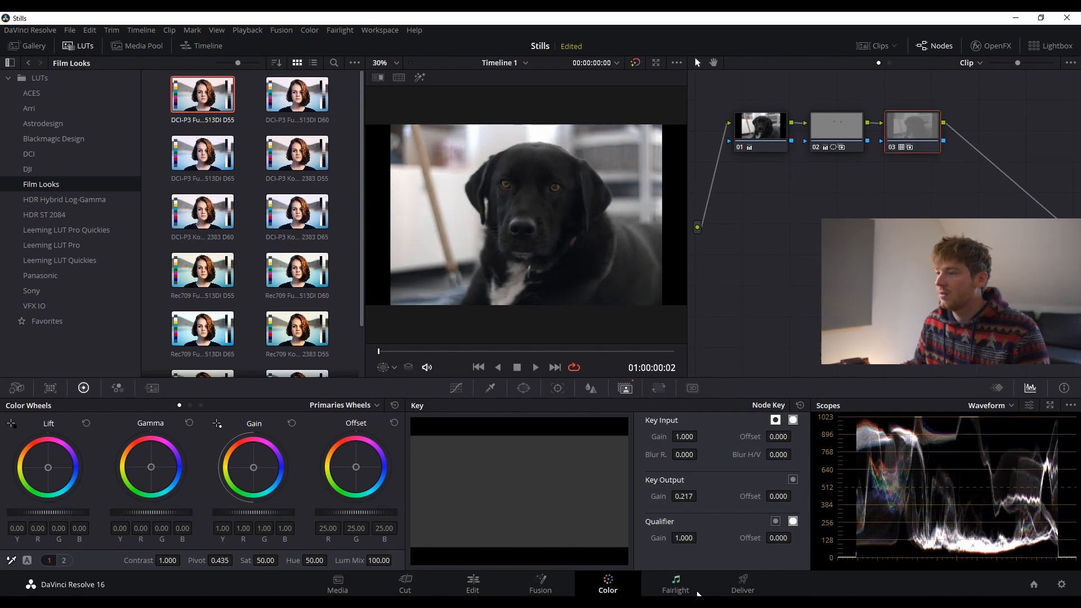
drag(680, 502, 714, 471)
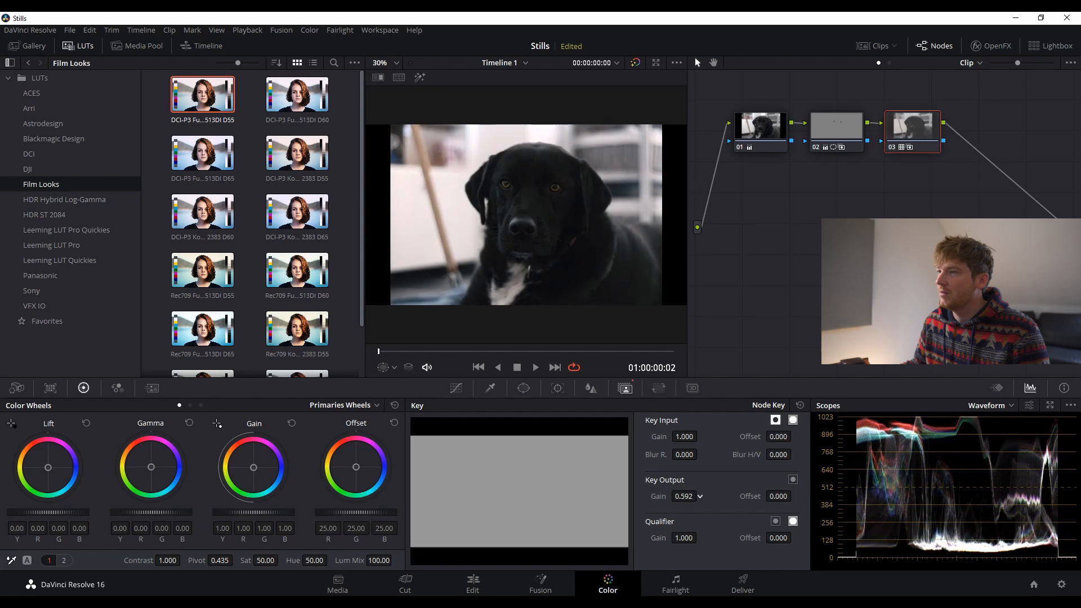
scroll(298, 214, down, 2)
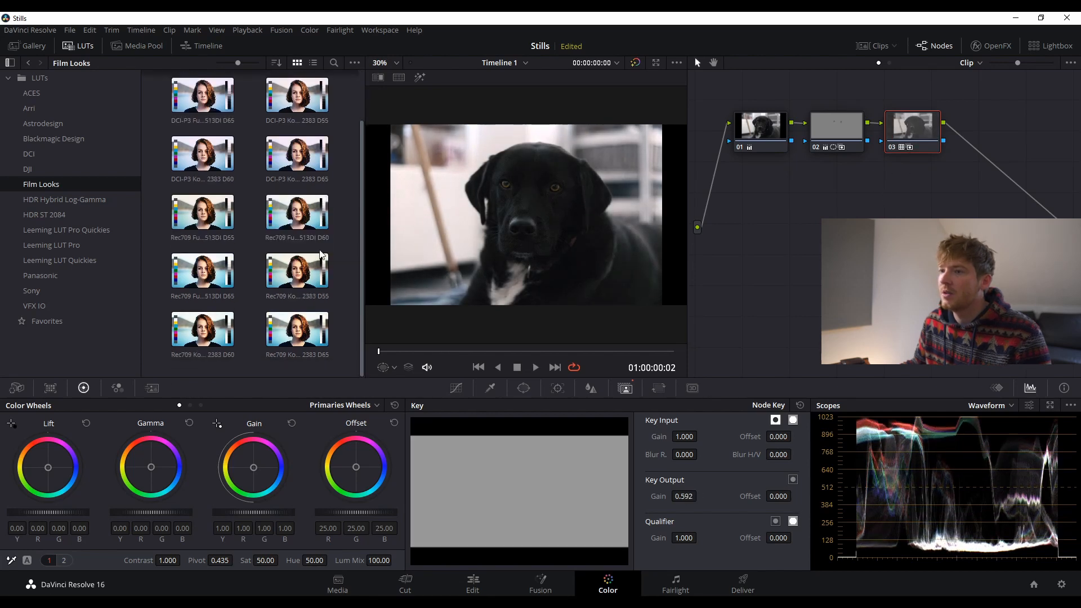
drag(203, 214, 924, 145)
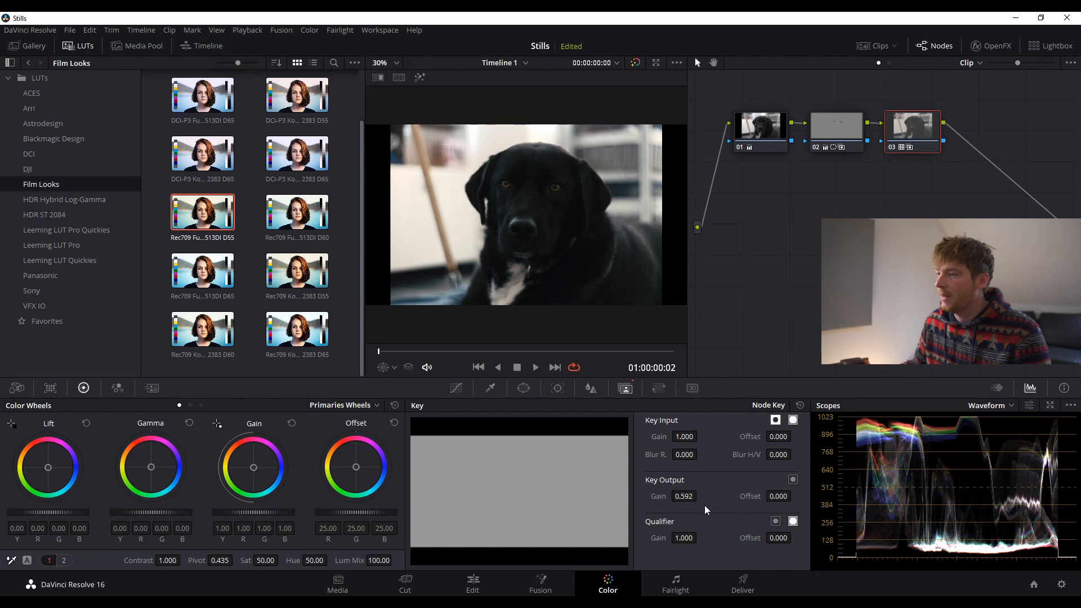
mouse_move(684, 496)
mouse_down()
mouse_move(671, 496)
mouse_move(699, 496)
mouse_move(686, 498)
mouse_up()
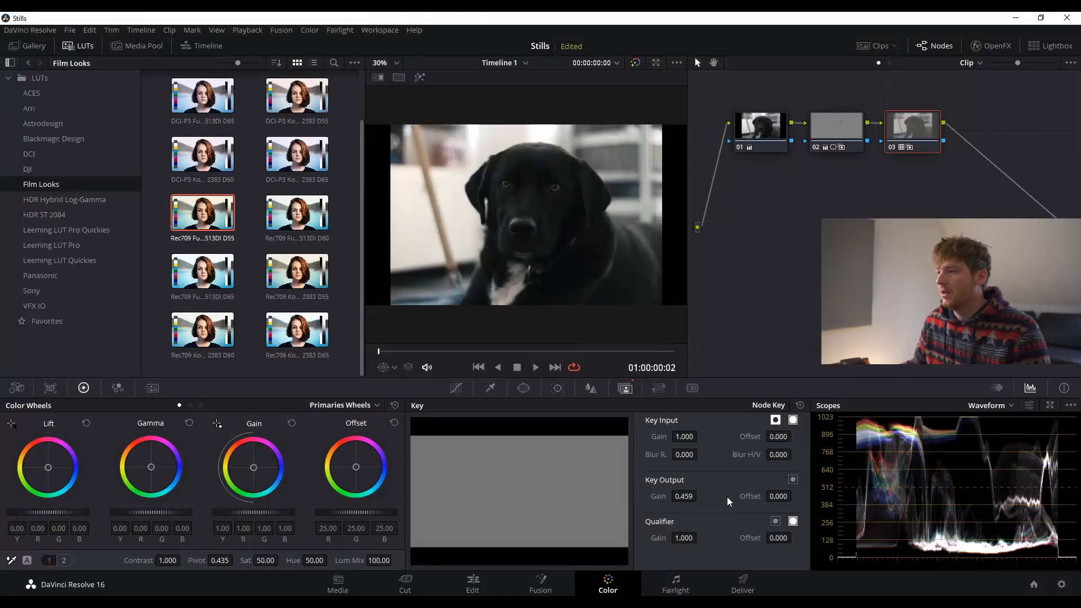
- Blend the film LUT down to 0.278 and lift the node's Gamma master to 0.09
drag(684, 497, 632, 497)
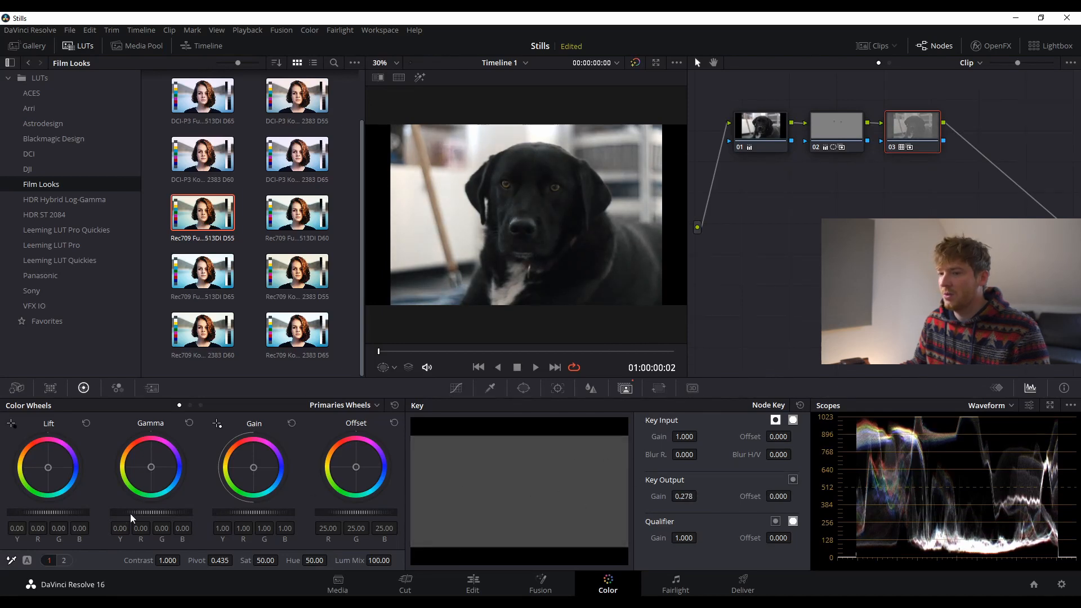
drag(151, 513, 170, 512)
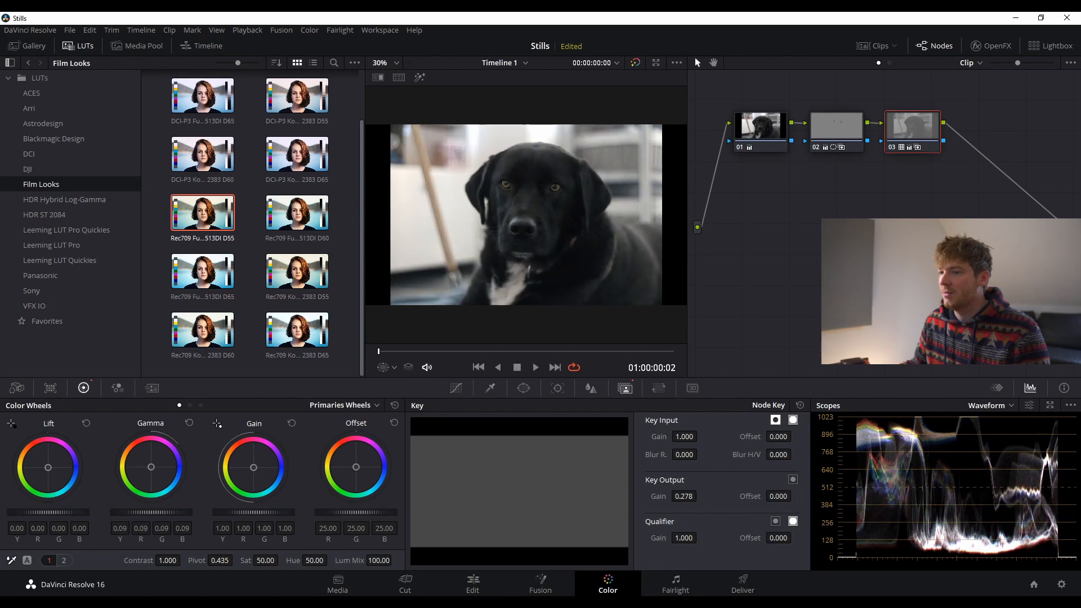
key(ctrl+d)
key(ctrl+d)
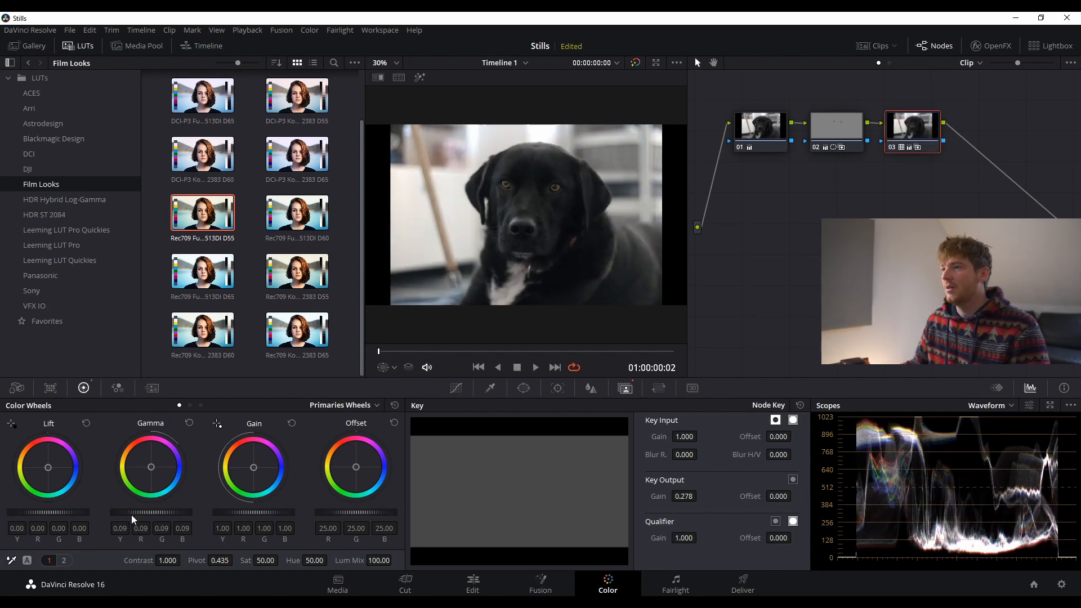
- Review the grade full screen with the LUT node toggled off and on, then exit
key(ctrl+f)
key(ctrl+d)
key(ctrl+d)
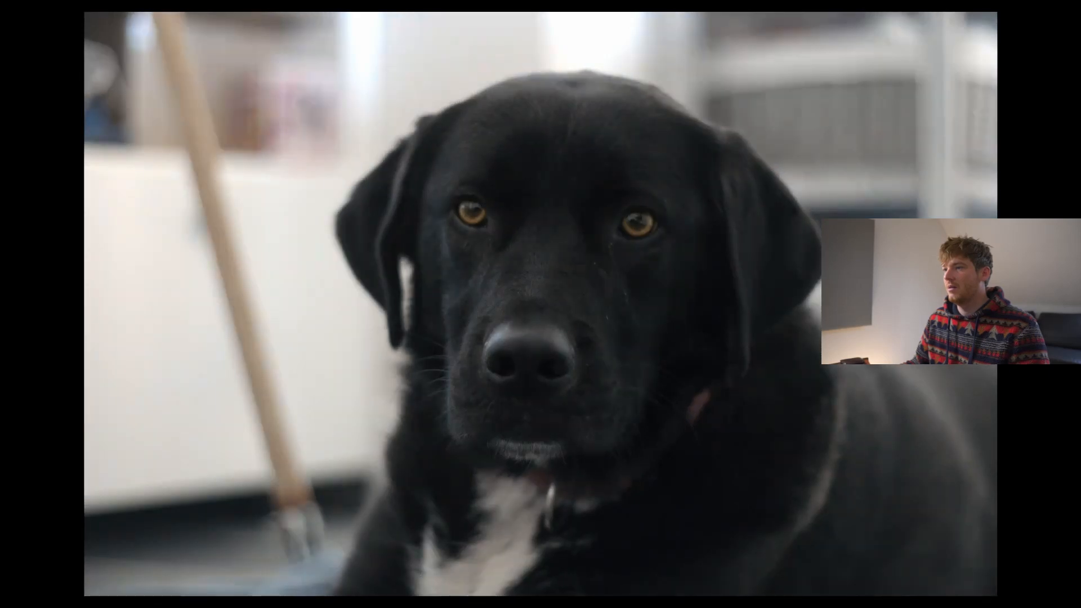
key(ctrl+d)
key(ctrl+d)
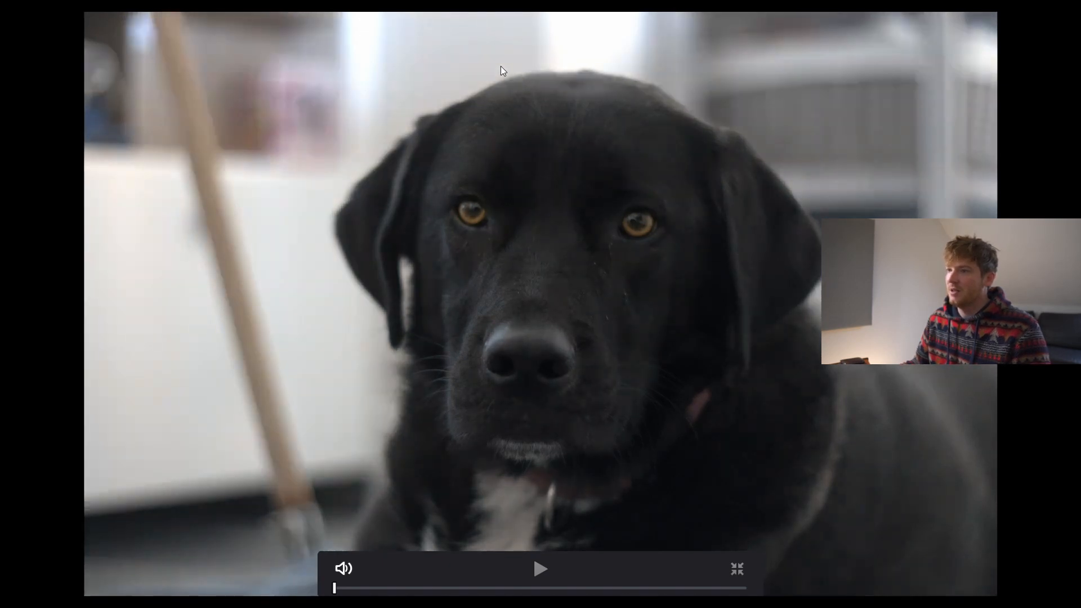
key(Escape)
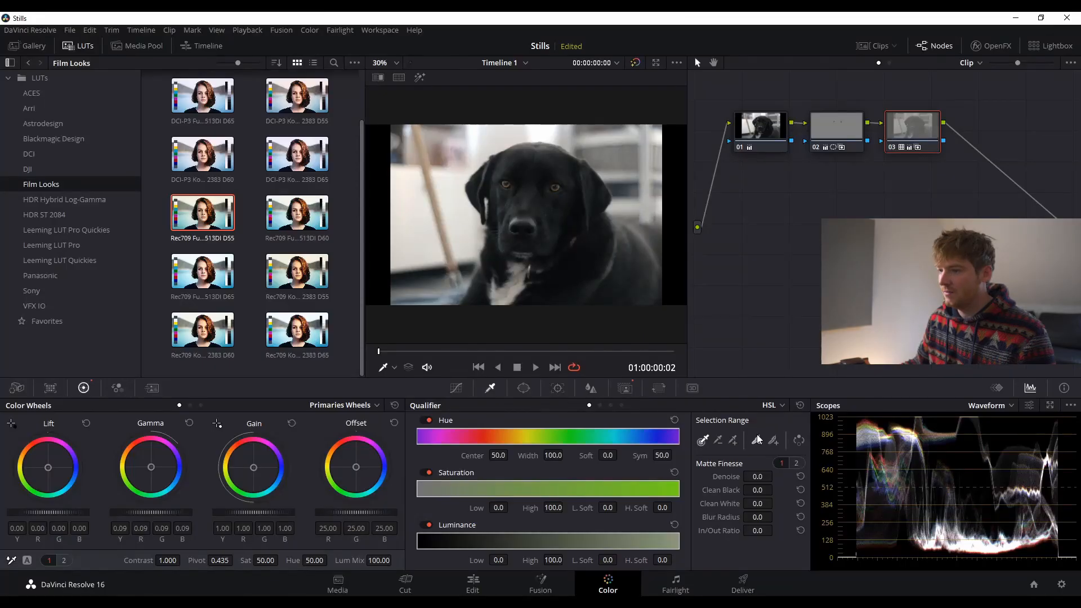